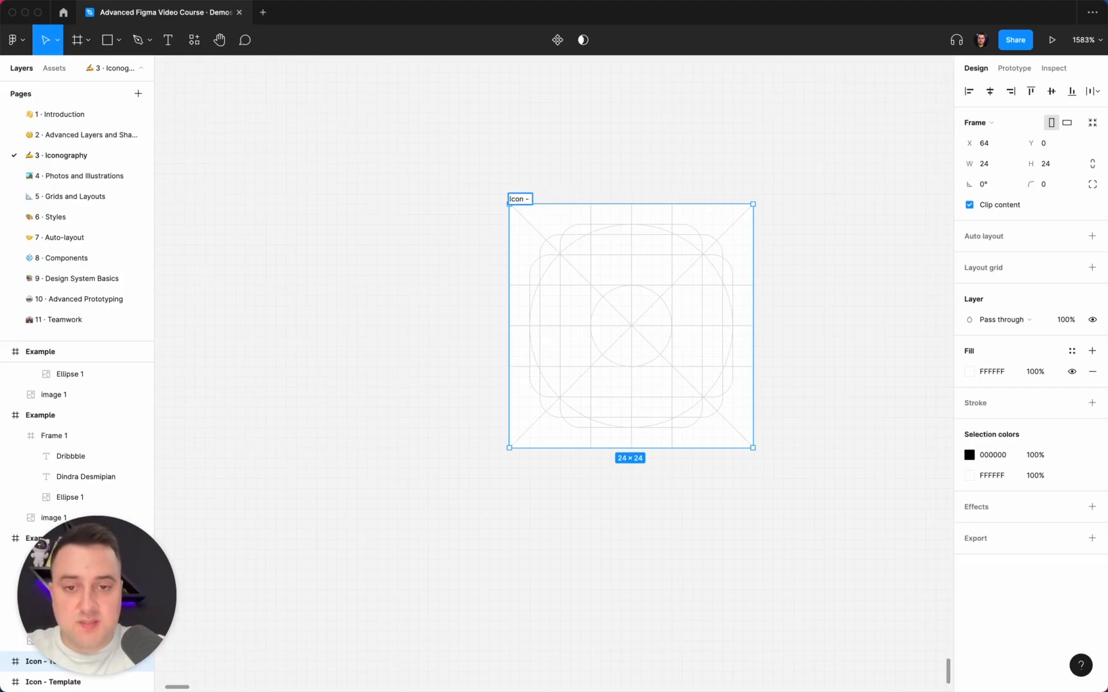
- Finish renaming the 24 × 24 template copy as "Icon - History"
type("ry")
key("Return")
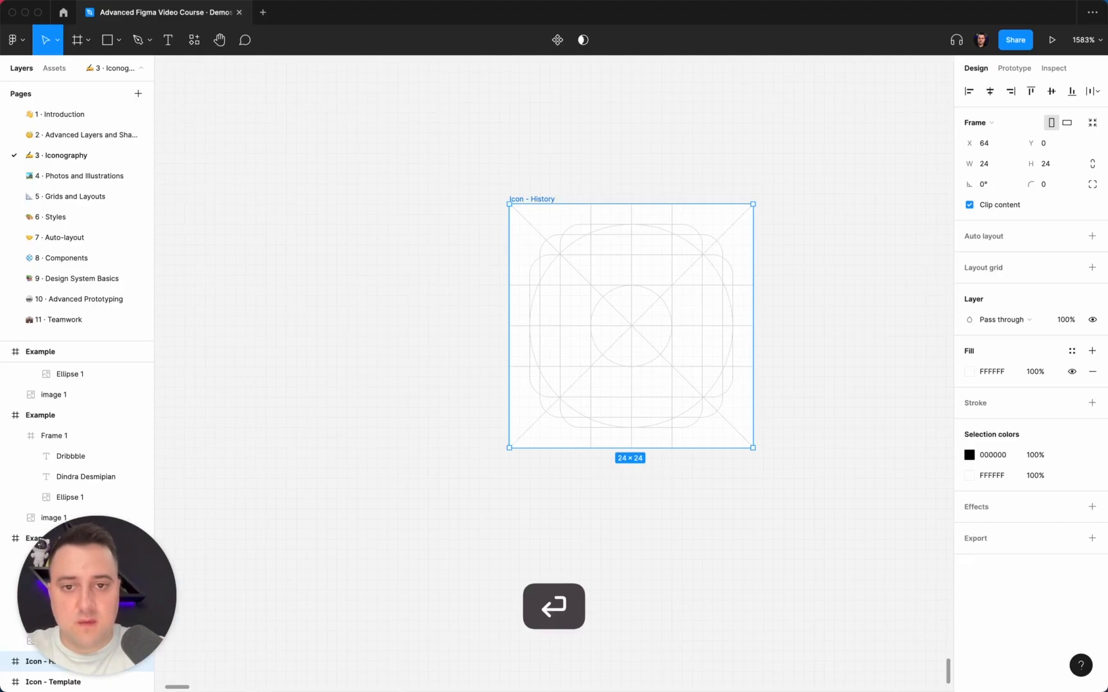
left_click(632, 159)
- Draw a 20 × 20 circle at X 2, Y 2 in the Icon - History frame, matching the large circular keyline
scroll(634, 160, "up", 5)
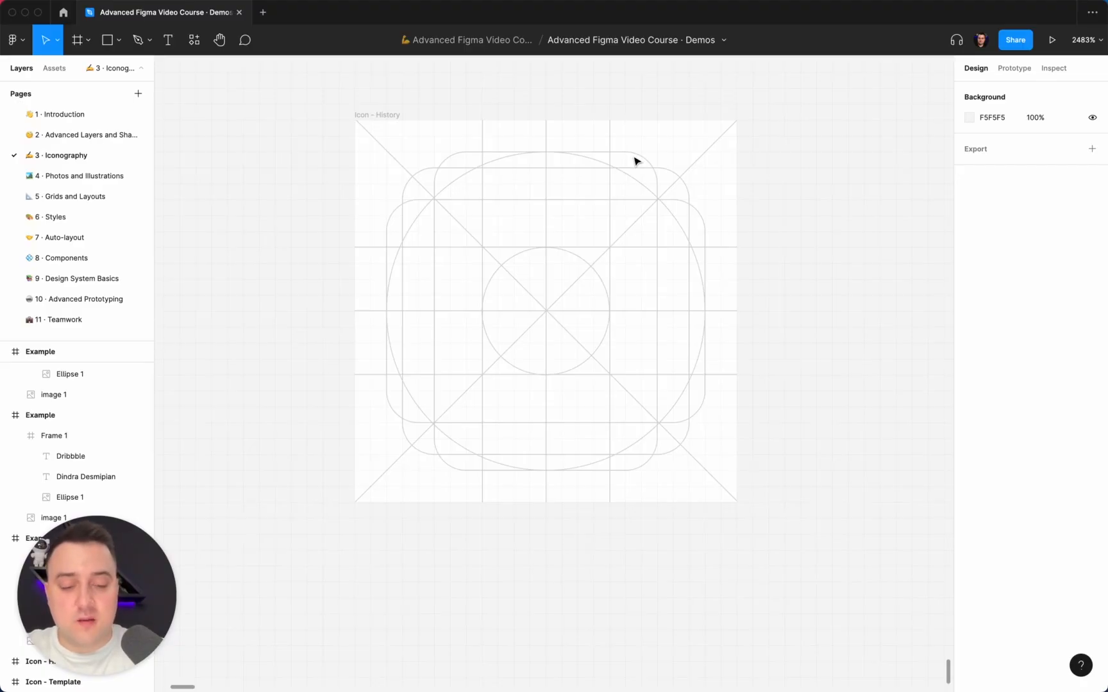
key("o")
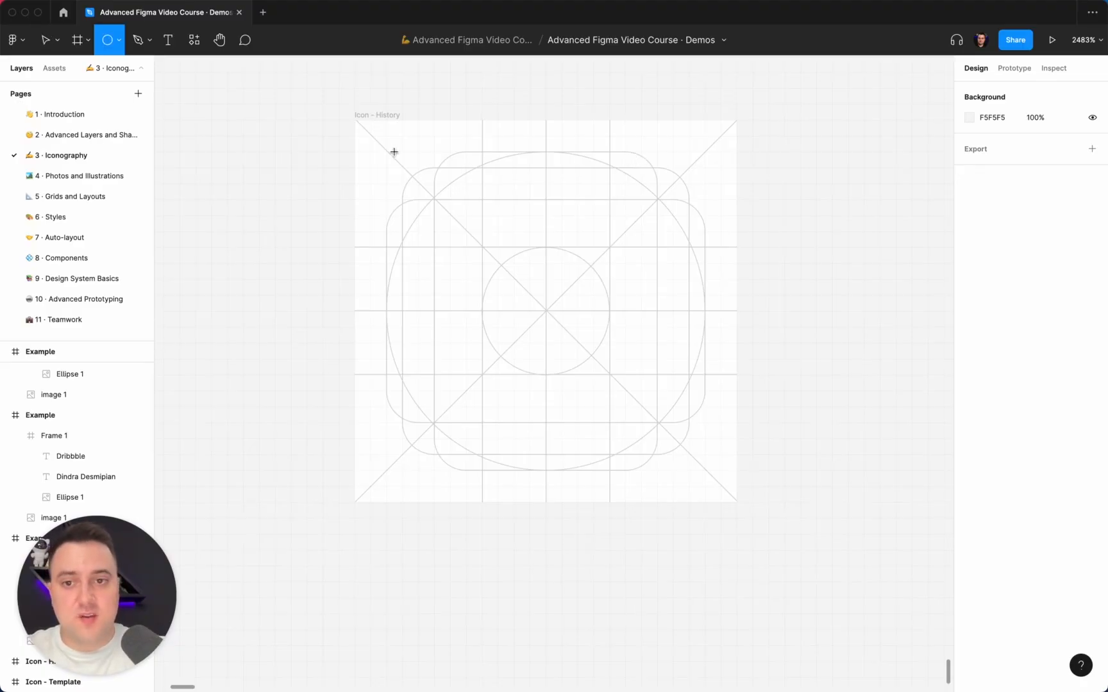
mouse_move(387, 152)
left_mouse_down()
mouse_move(451, 198)
mouse_move(663, 428)
mouse_move(686, 470)
left_mouse_up()
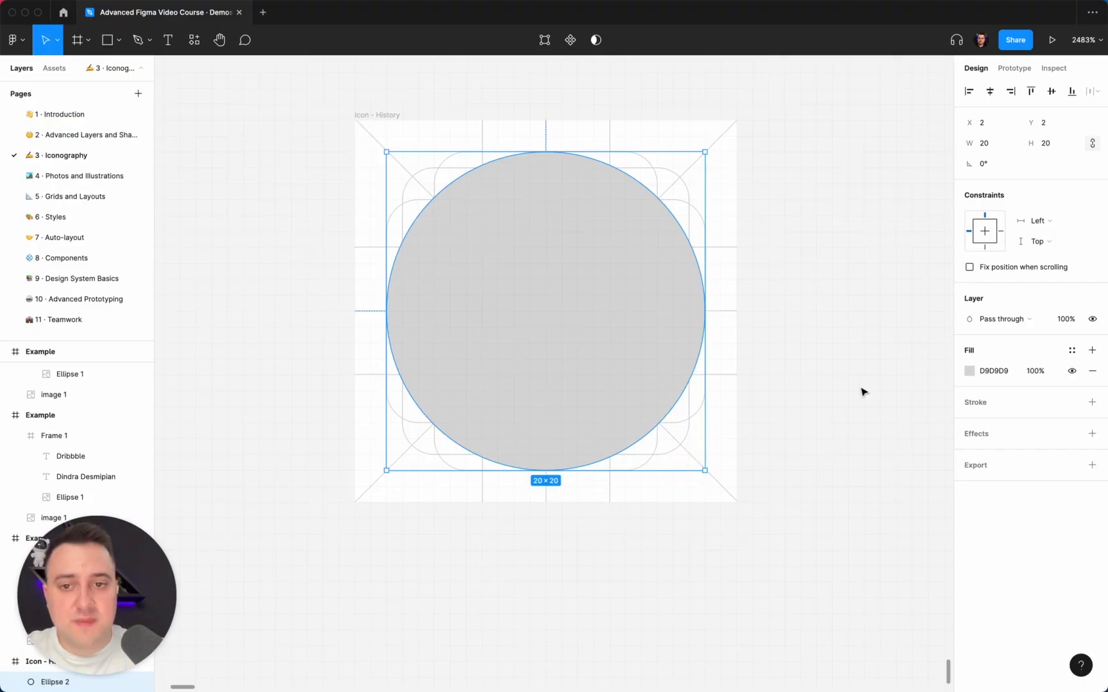
- Give the circle a black stroke of thickness 2 and remove its grey fill
left_click(1092, 402)
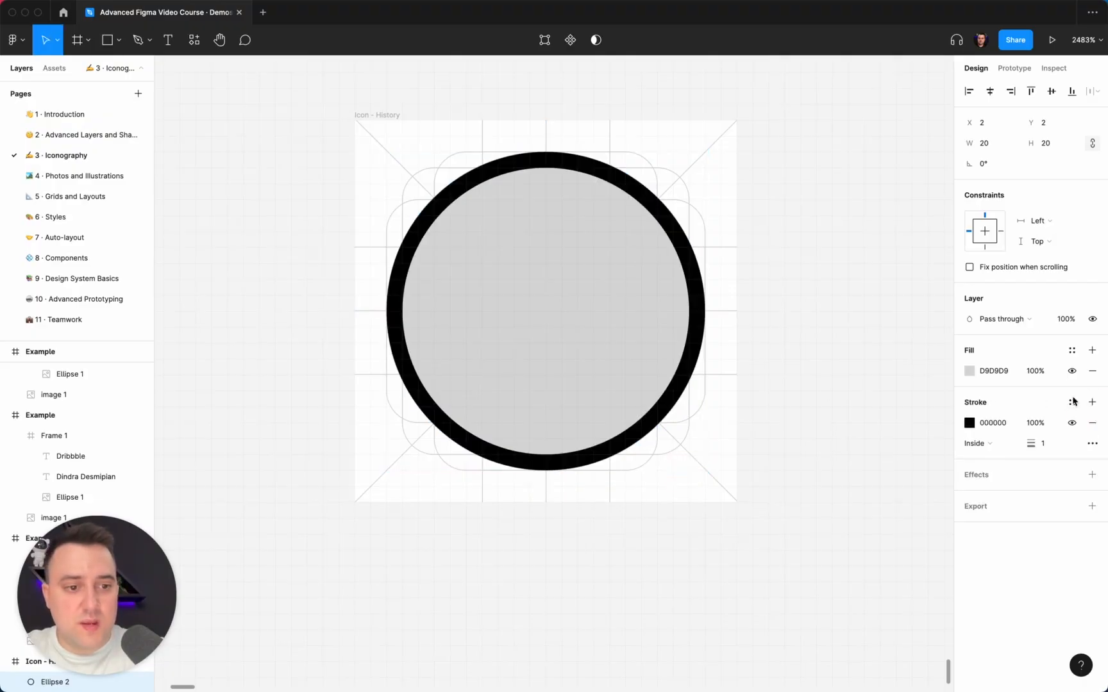
left_click(1045, 444)
key("Up")
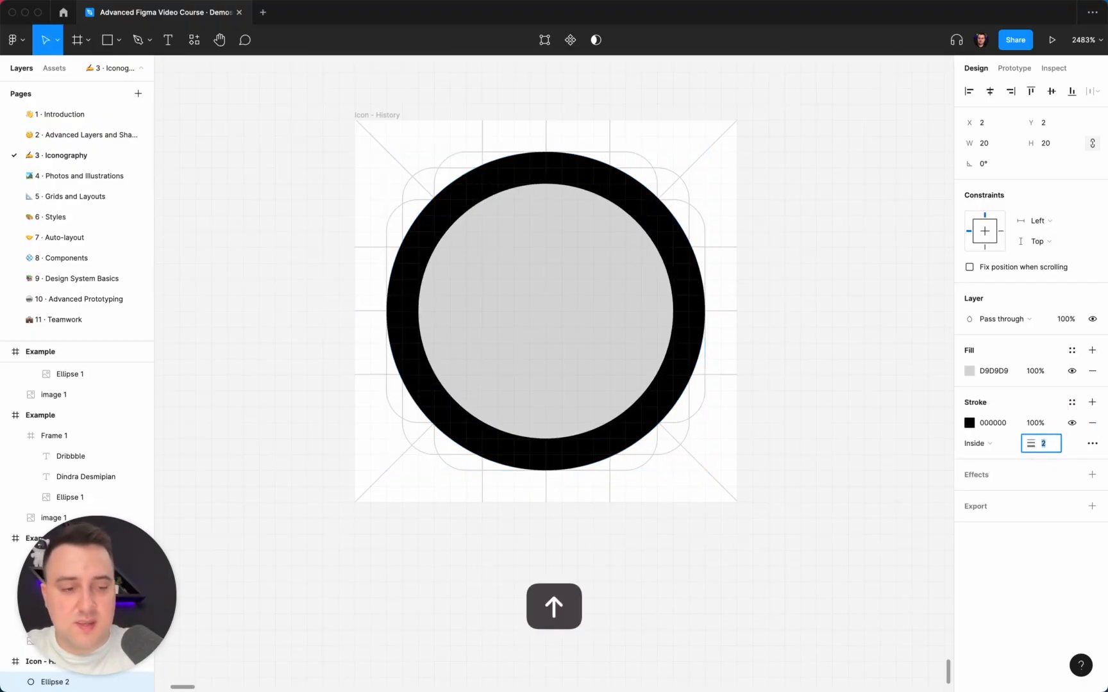
left_click(1092, 371)
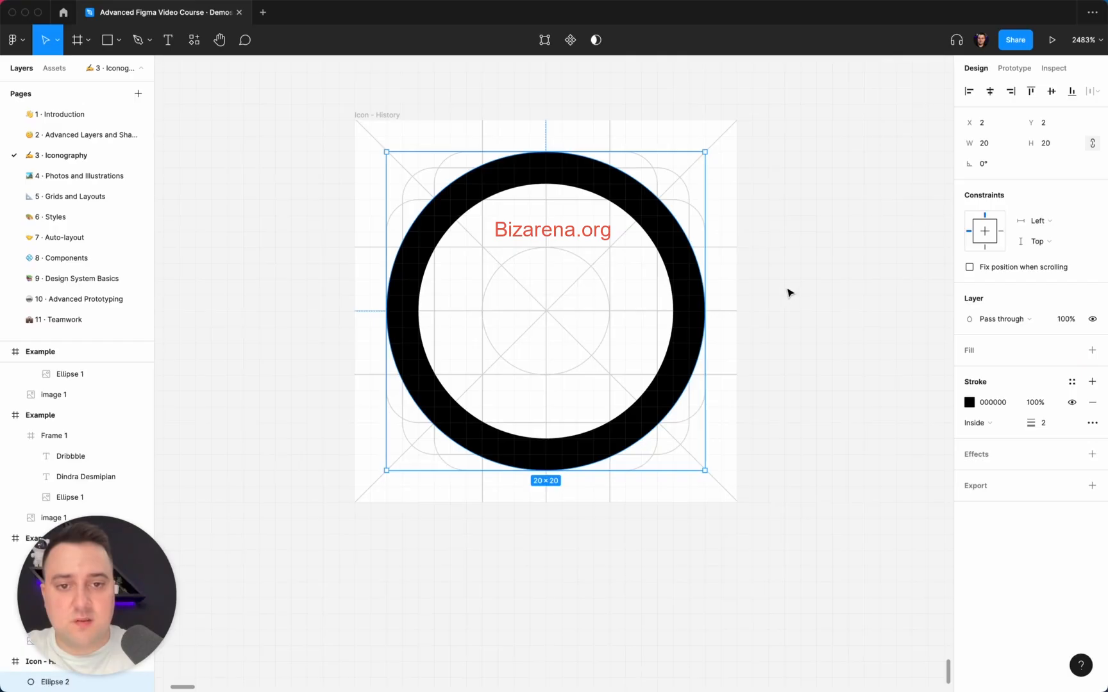
- Change the circle's stroke alignment to Center and resize the circle to 18 × 18
left_click(978, 424)
left_click(987, 405)
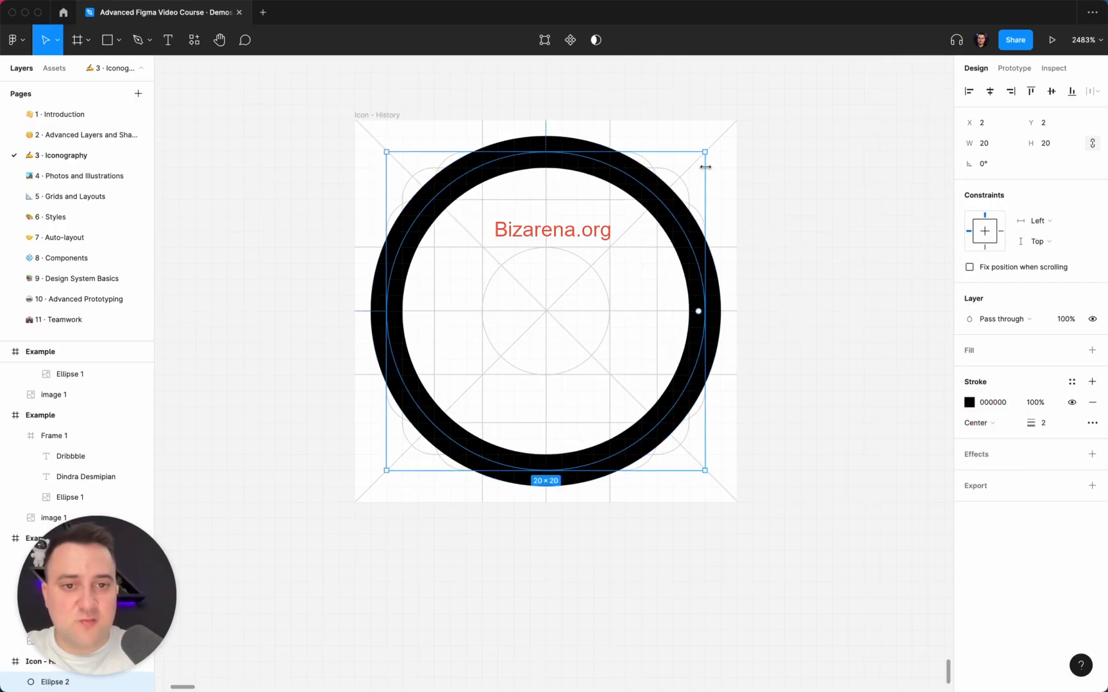
left_click(1000, 142)
key("Down")
key("Down")
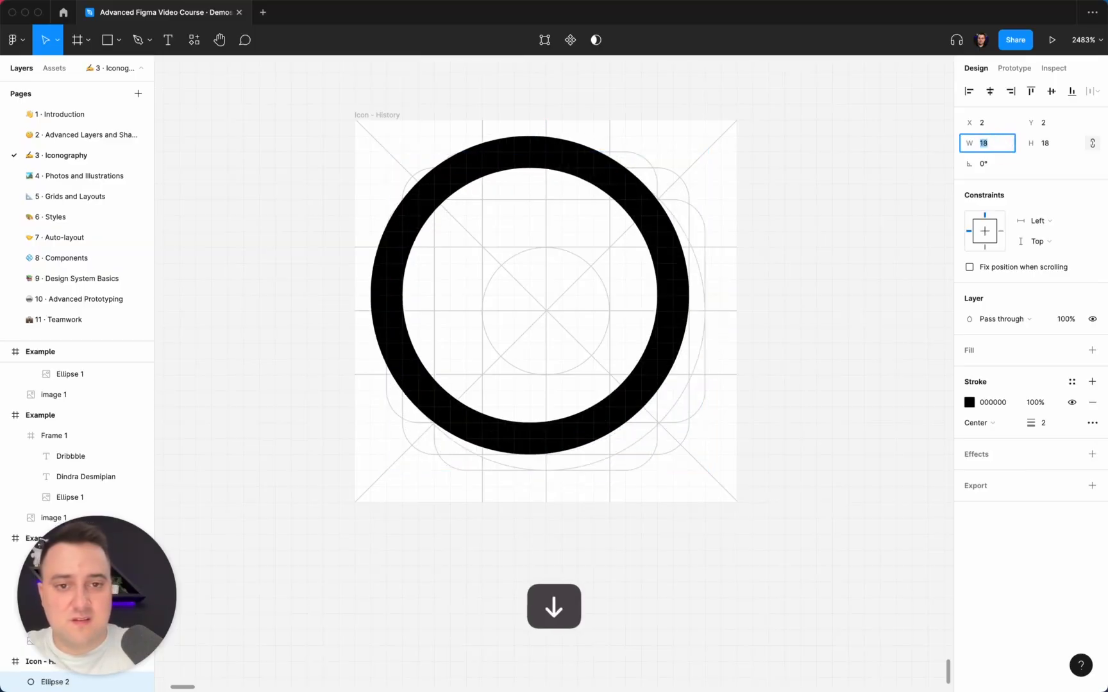
- Centre the circle horizontally and vertically within the Icon - History frame
left_click(990, 91)
left_click(1050, 91)
key("alt")
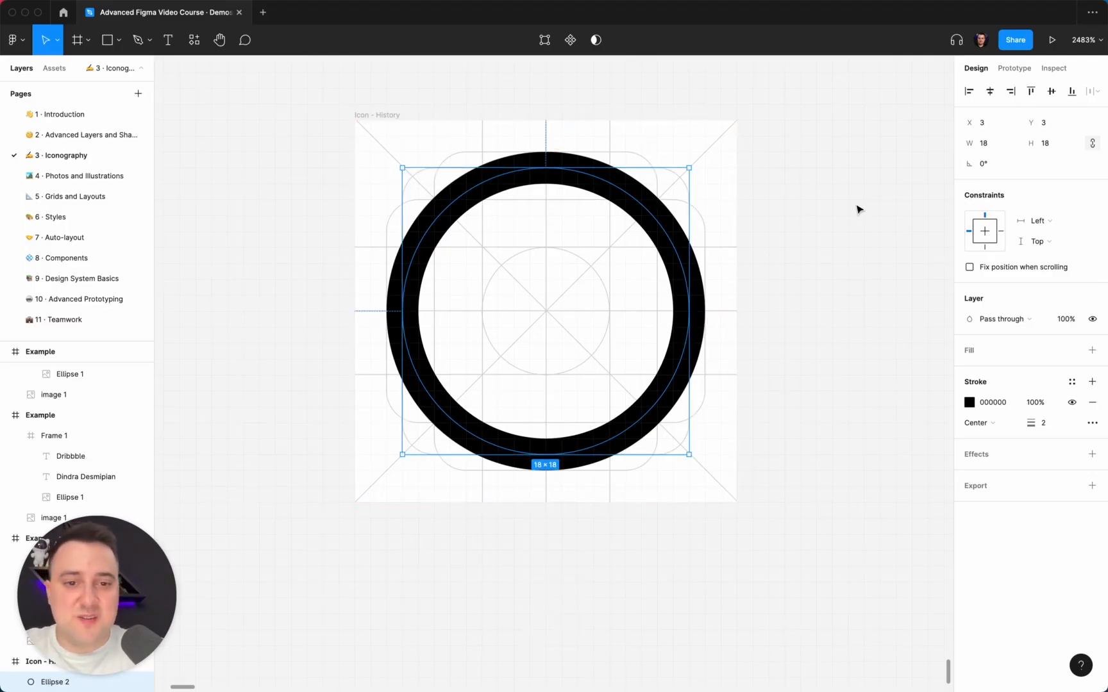
- Lower the circle's opacity to 10% to compare it with the keylines, and restore it to 100%
key("1")
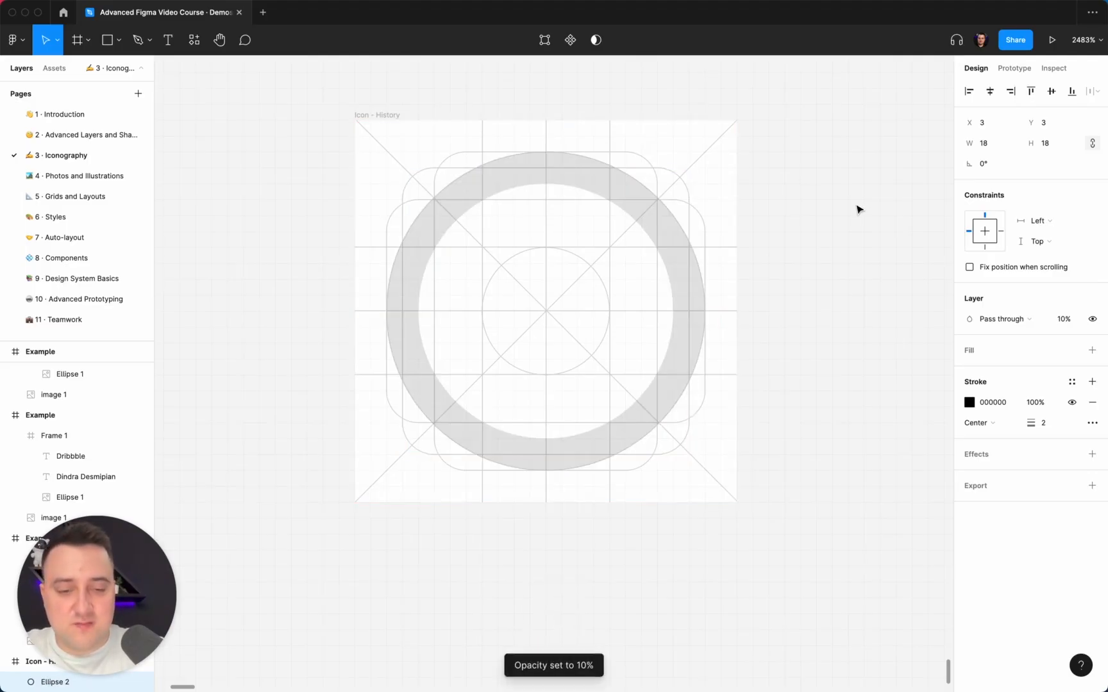
key("0")
left_click(783, 253)
scroll(786, 256, "left", 2)
scroll(786, 255, "down", 1)
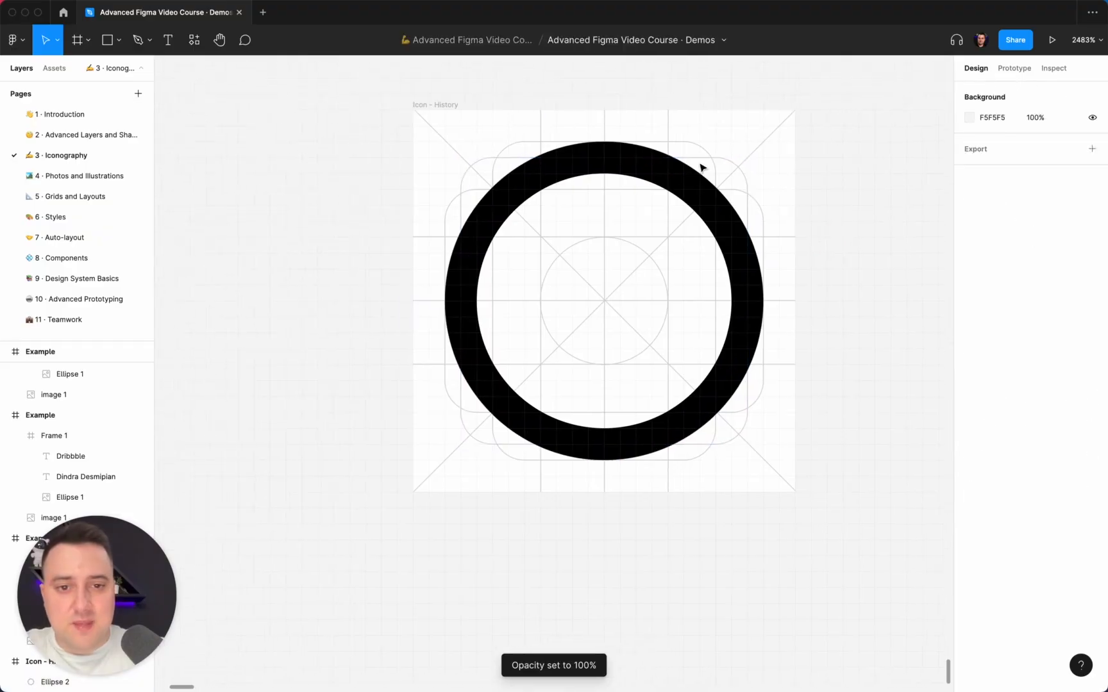
left_click(683, 179)
key("alt")
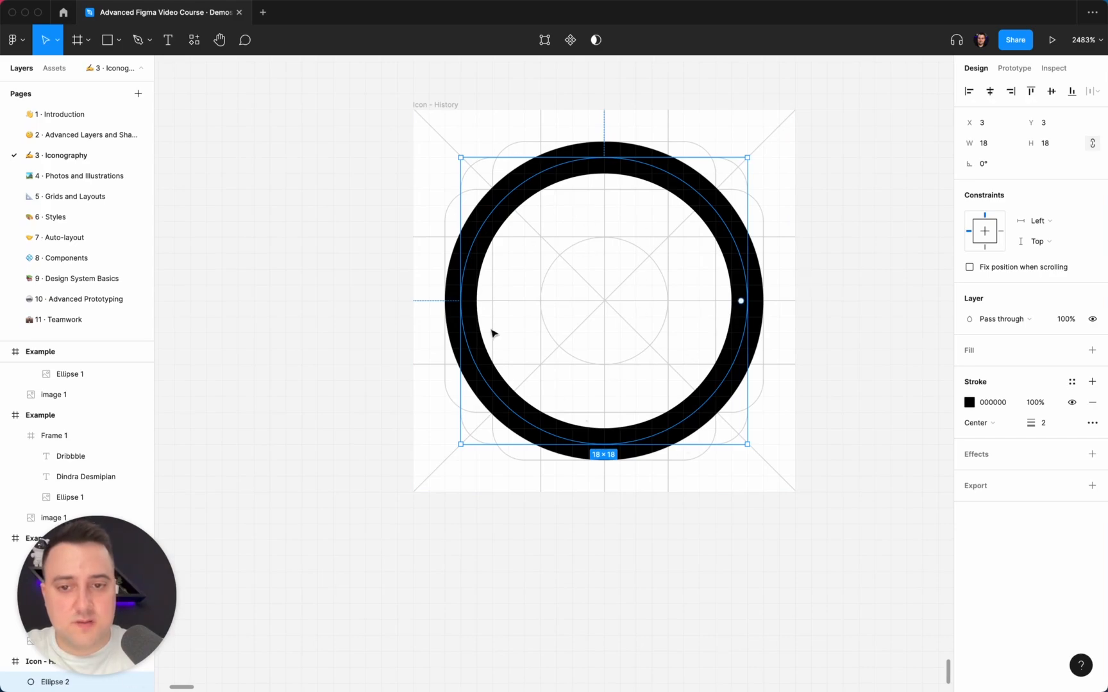
left_click(822, 258)
- Draw a vertical line 5 px long inside the circle, ending at the centre of the frame
scroll(824, 261, "right", 3)
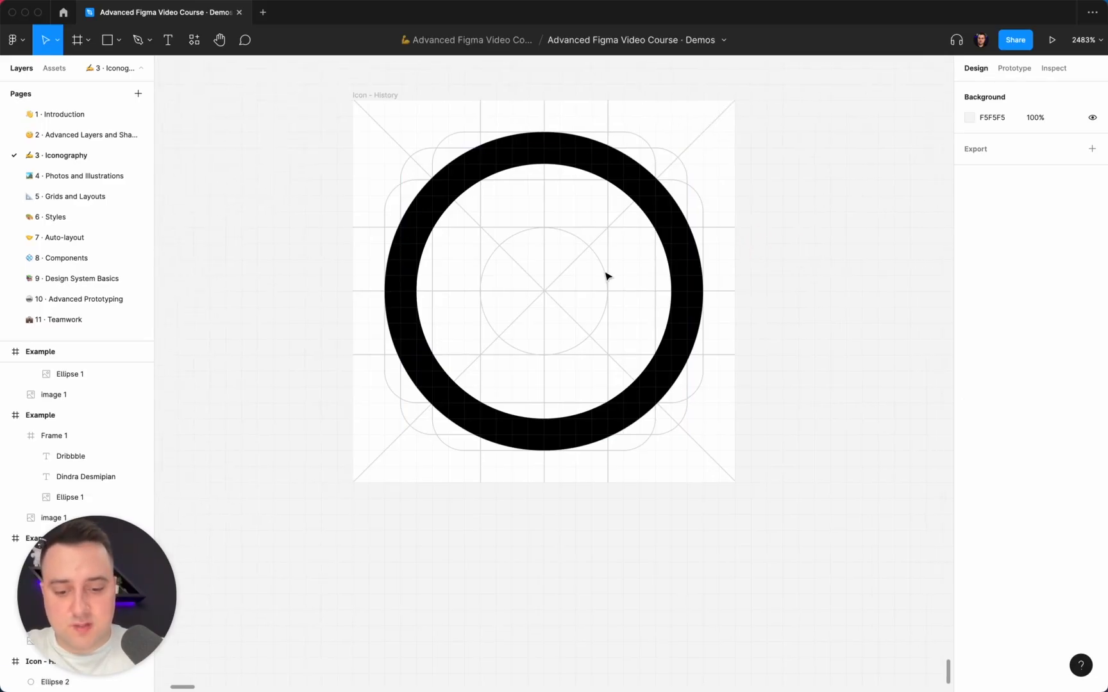
key("l")
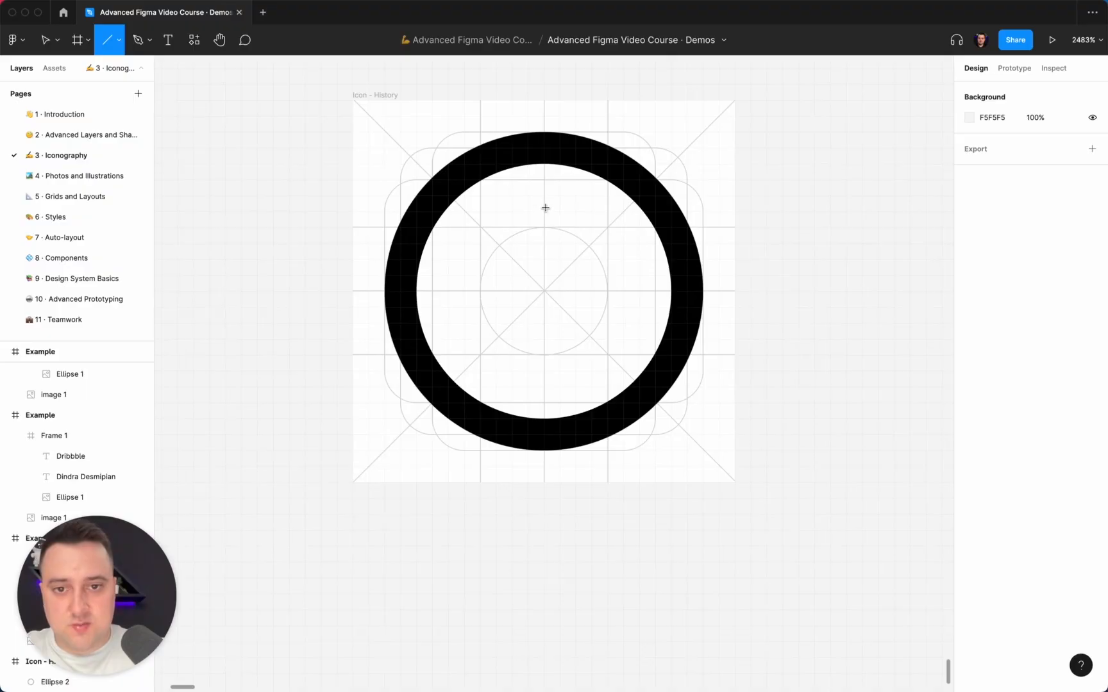
left_click_drag(545, 210, 548, 291)
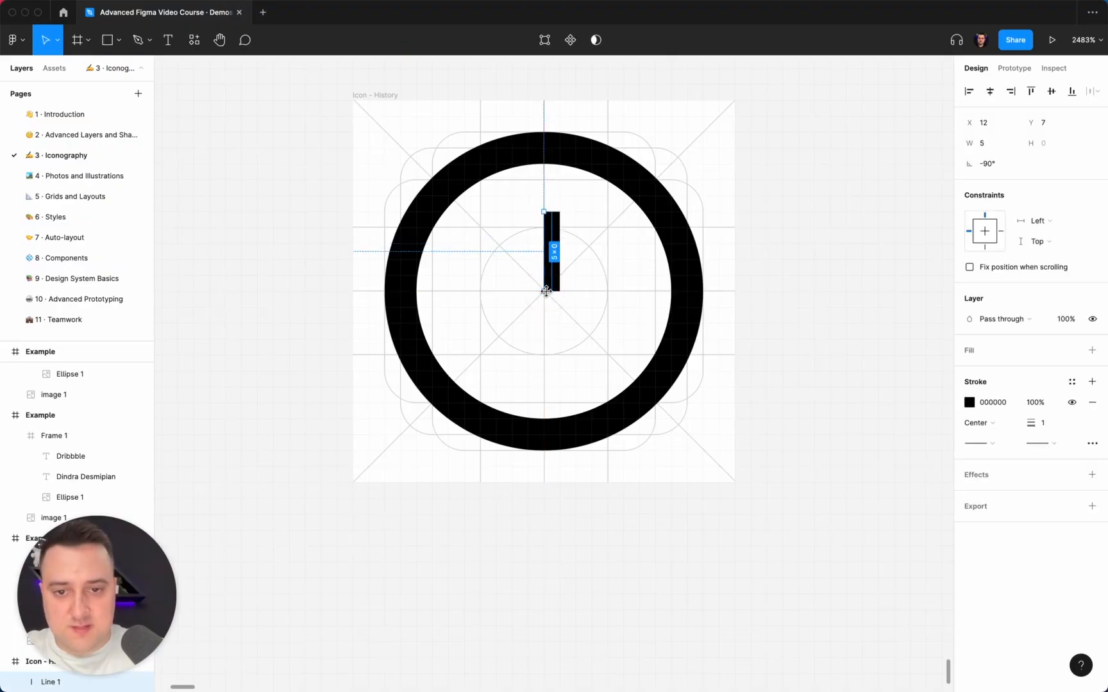
key("Left")
key("Right")
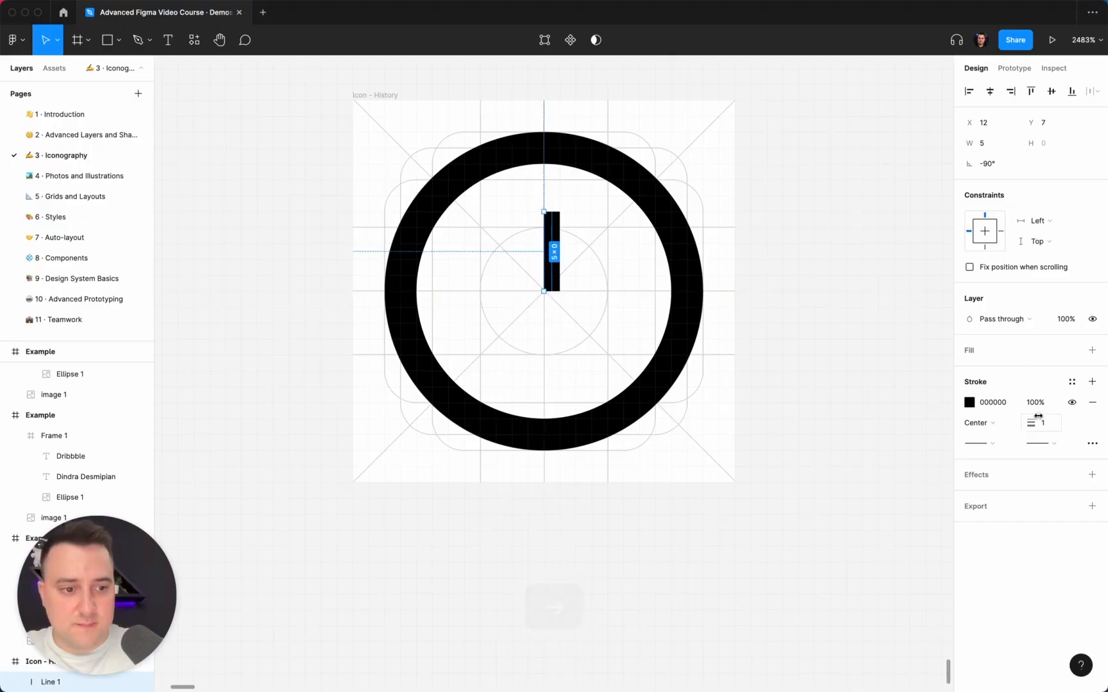
- Set the vertical line's stroke thickness to 2 and shift it 1 px left onto the frame's vertical centre axis
left_click(1042, 423)
key("Up")
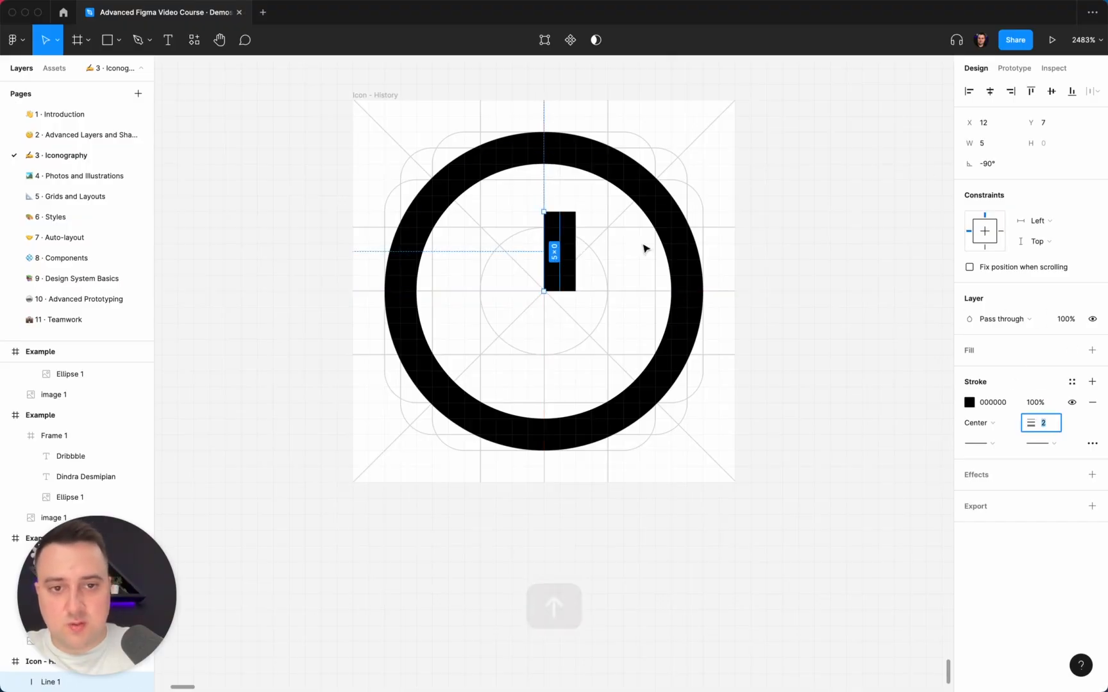
key("Left")
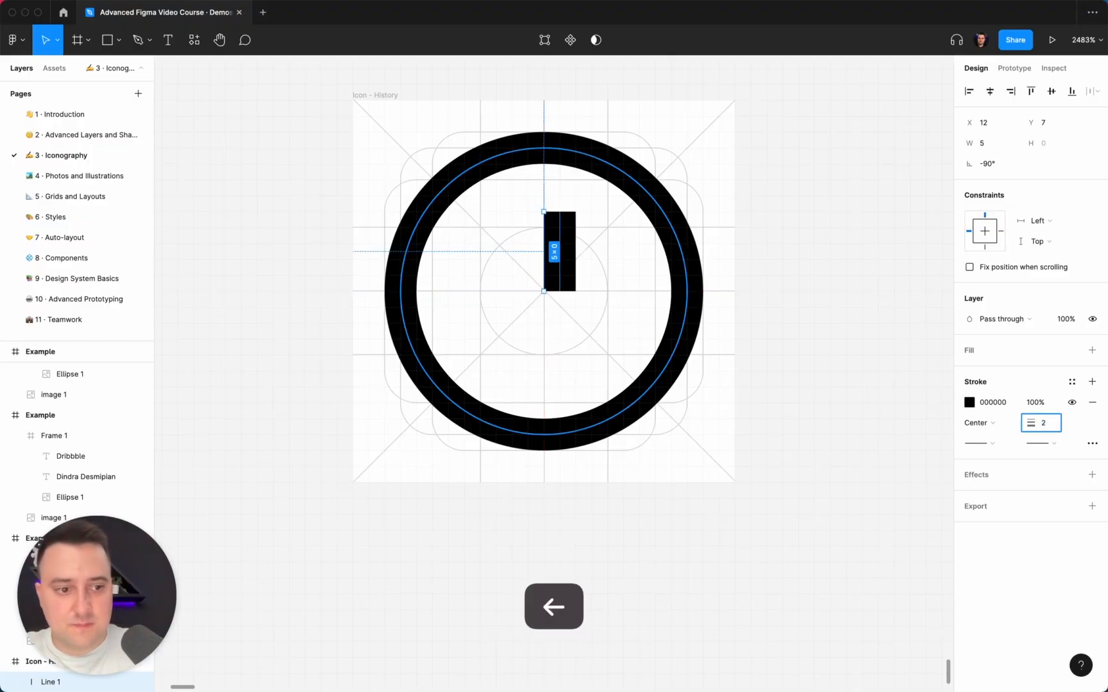
left_click(587, 225)
left_click(558, 228)
key("Left")
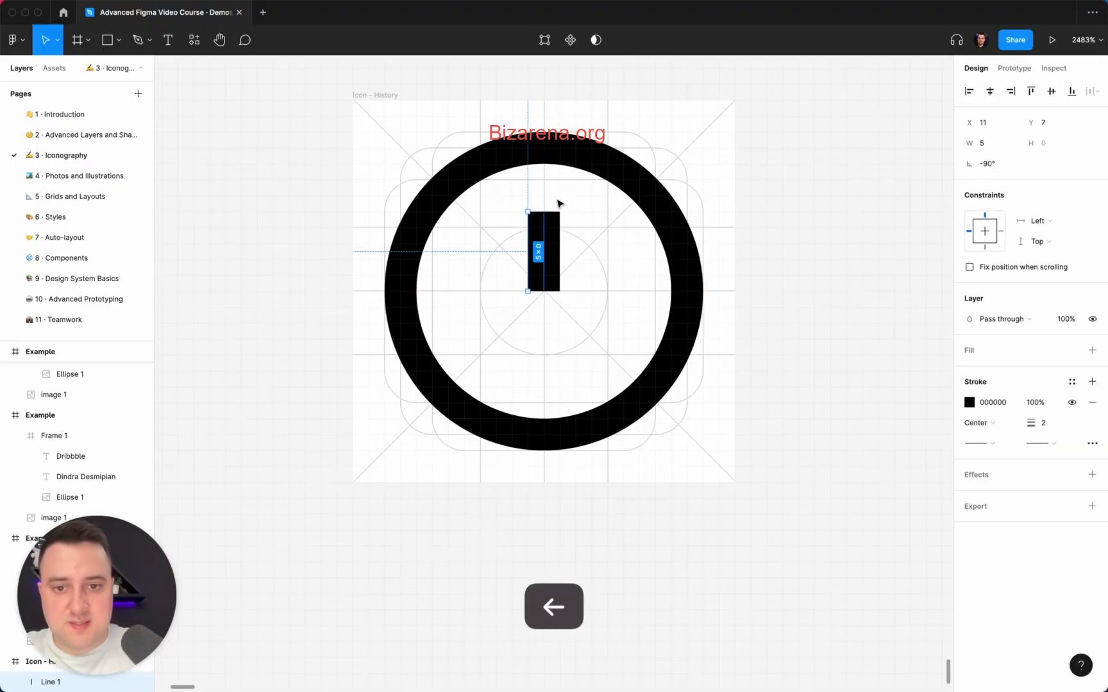
- Move the line's upper anchor point up 1 px to Y 6, lengthening the clock hand to 6 px
key("Return")
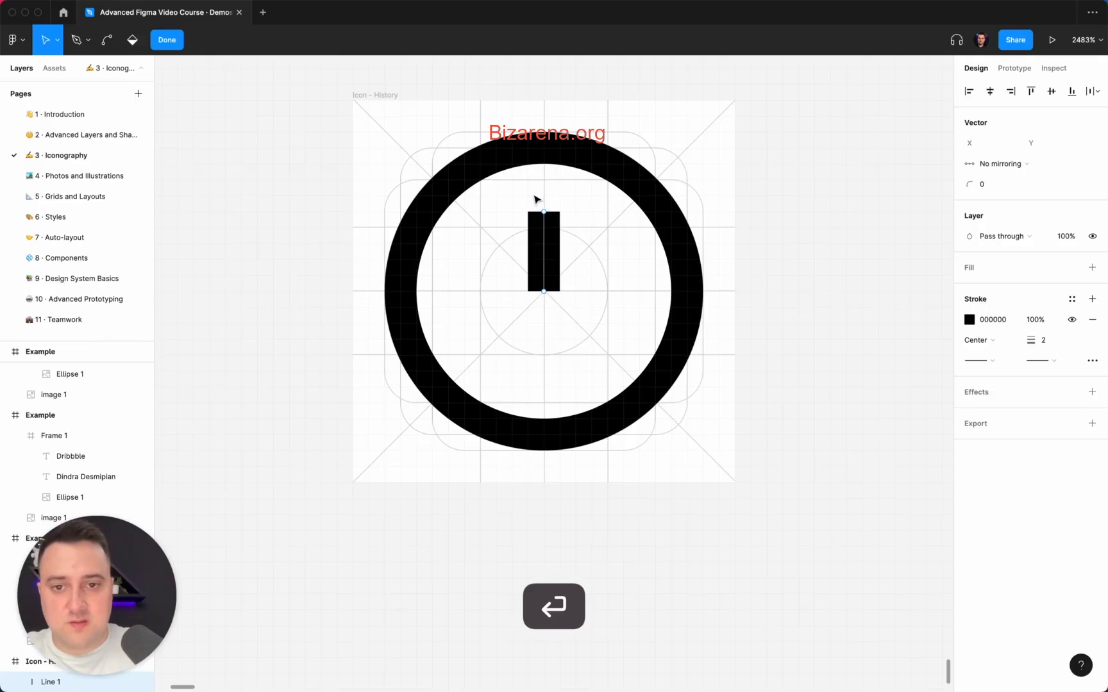
left_click_drag(536, 199, 552, 223)
key("Up")
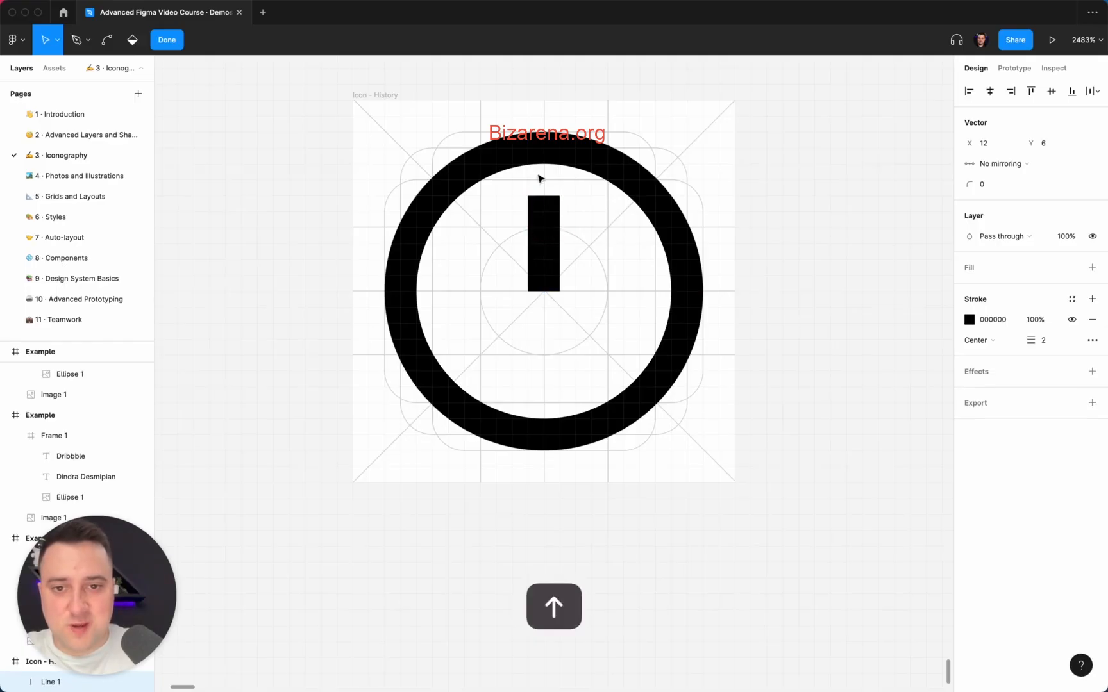
key("Return")
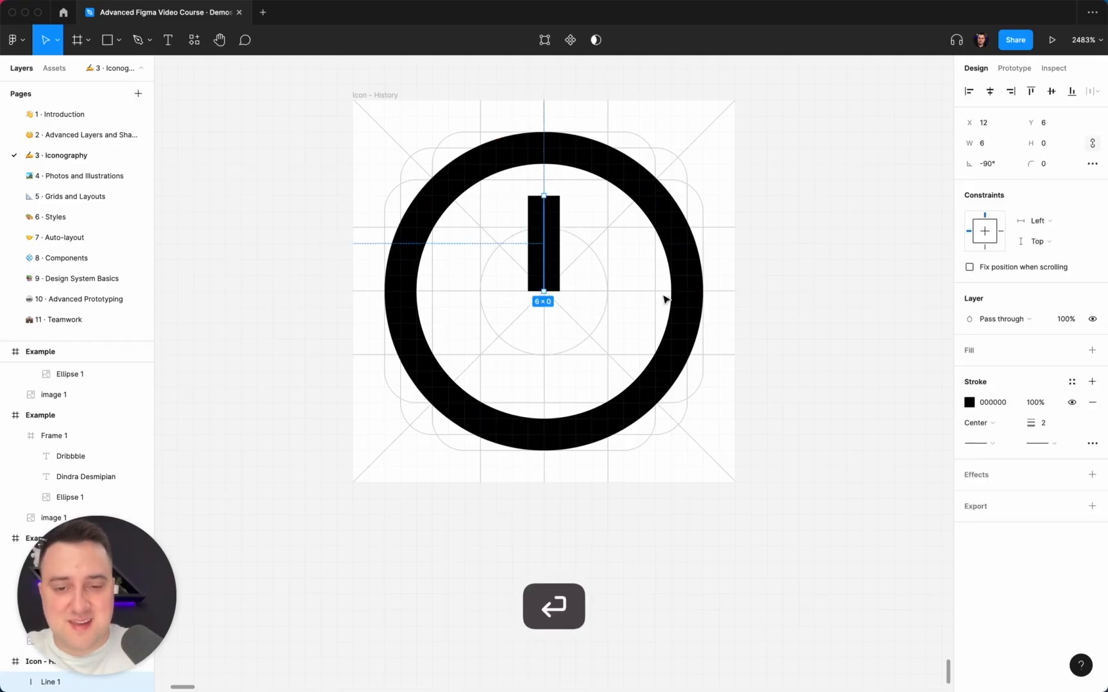
- Extend the line with the Pen tool from its lower end, adding a diagonal segment 3 px right and 3 px down
left_click(716, 317)
scroll(717, 316, "up", 6)
left_click(501, 268)
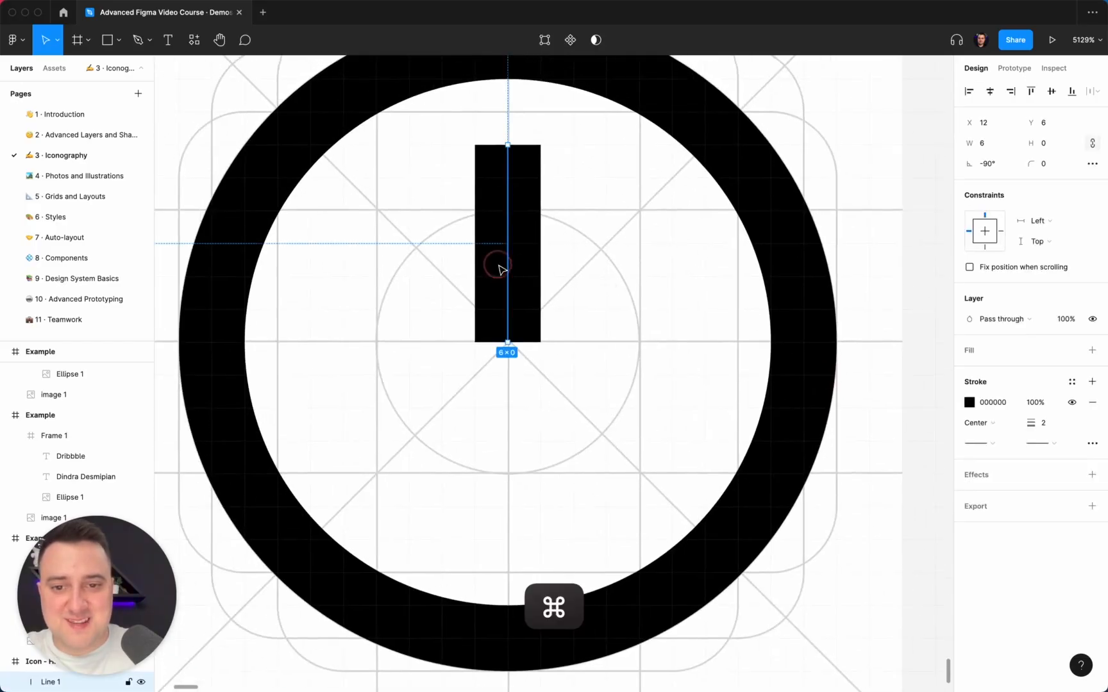
key("Return")
left_click(508, 345)
key("p")
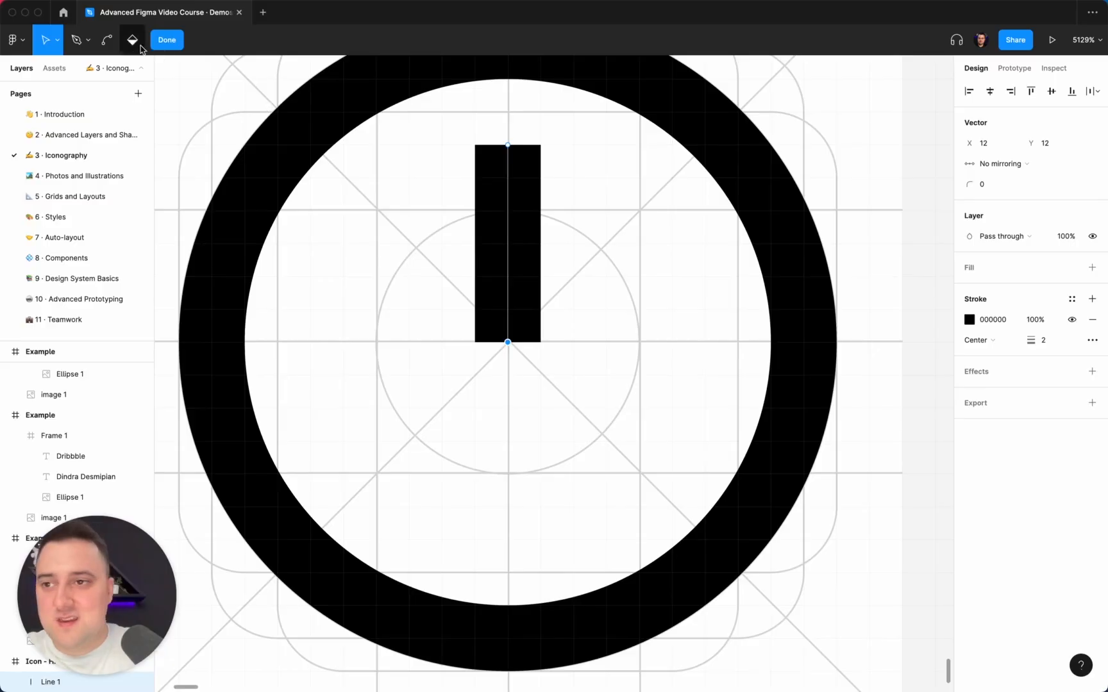
left_click(617, 447)
key("Return")
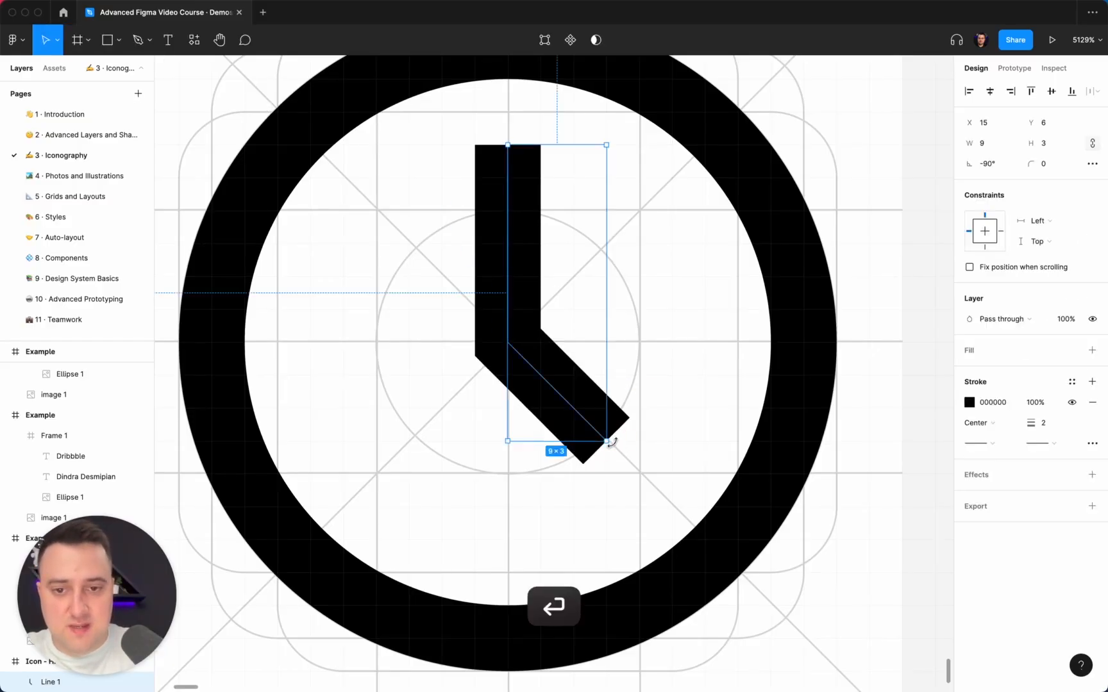
- Give the clock-hand path Round end caps
scroll(615, 442, "down", 5)
left_click(836, 405)
scroll(837, 406, "down", 5)
scroll(837, 406, "up", 5)
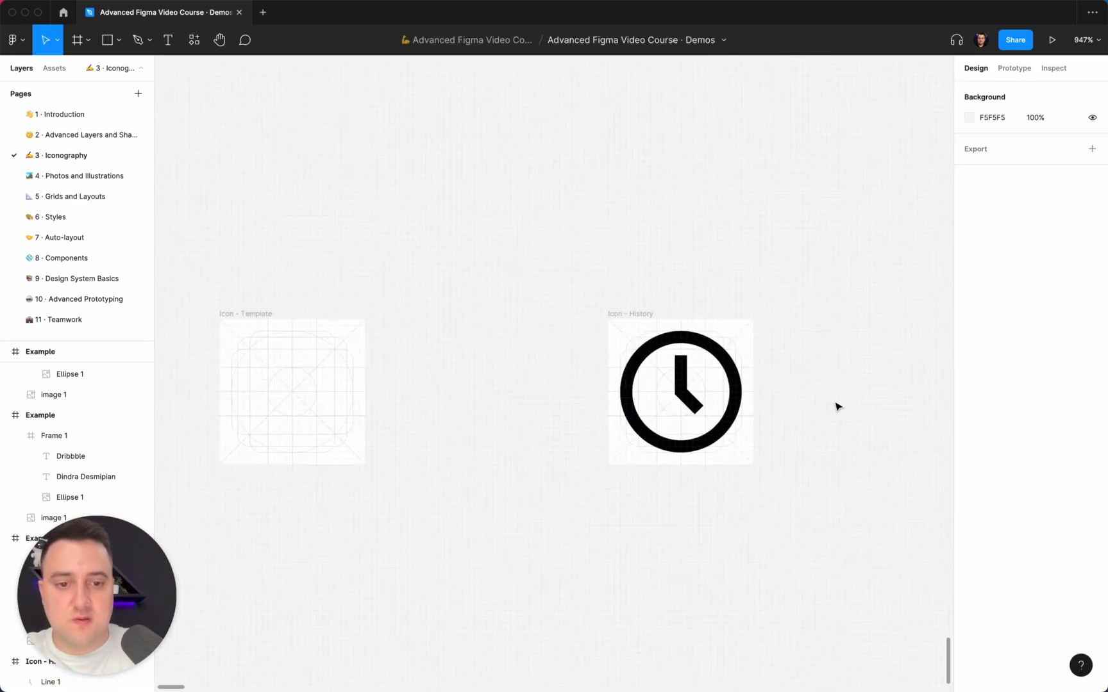
left_click(603, 370)
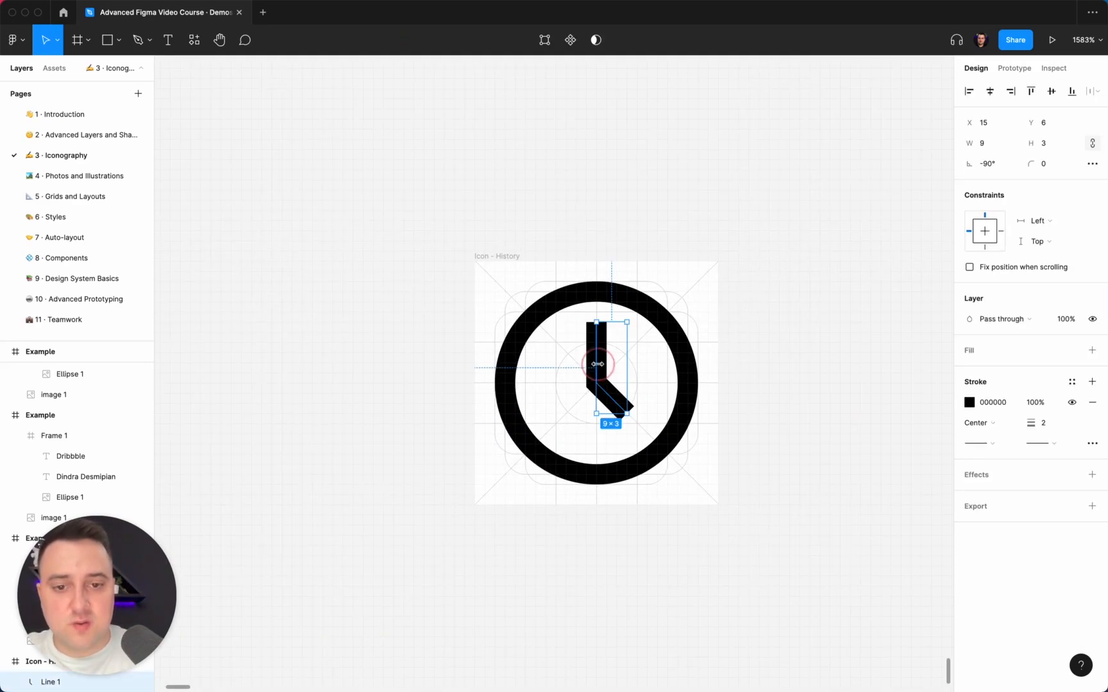
left_click(1014, 447)
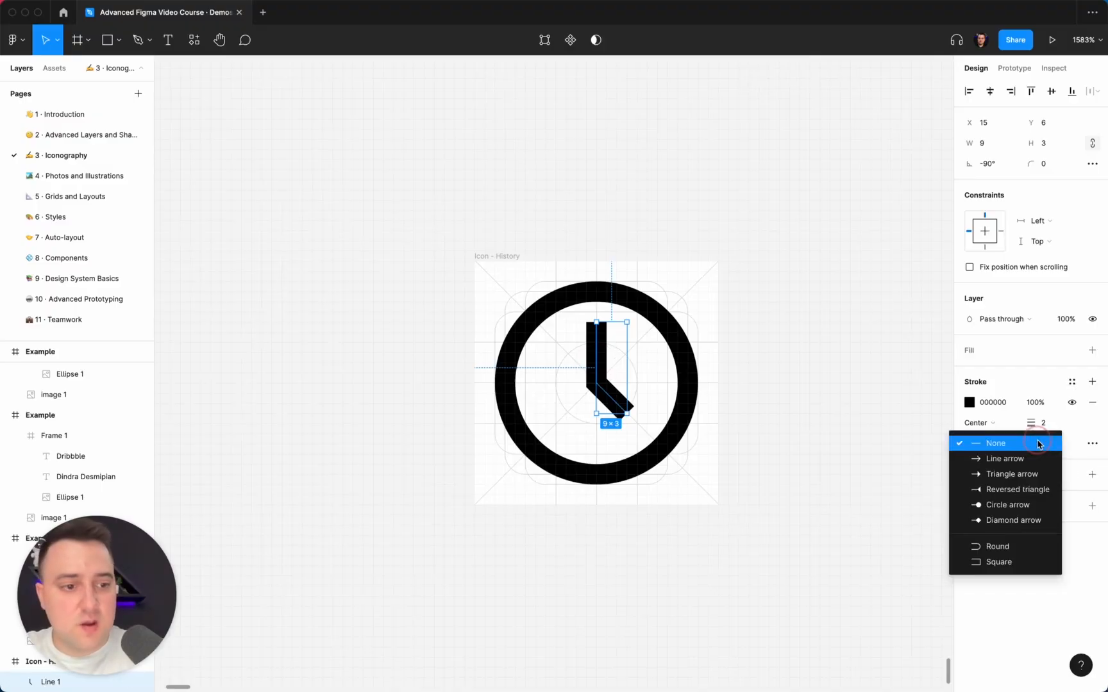
left_click(1019, 546)
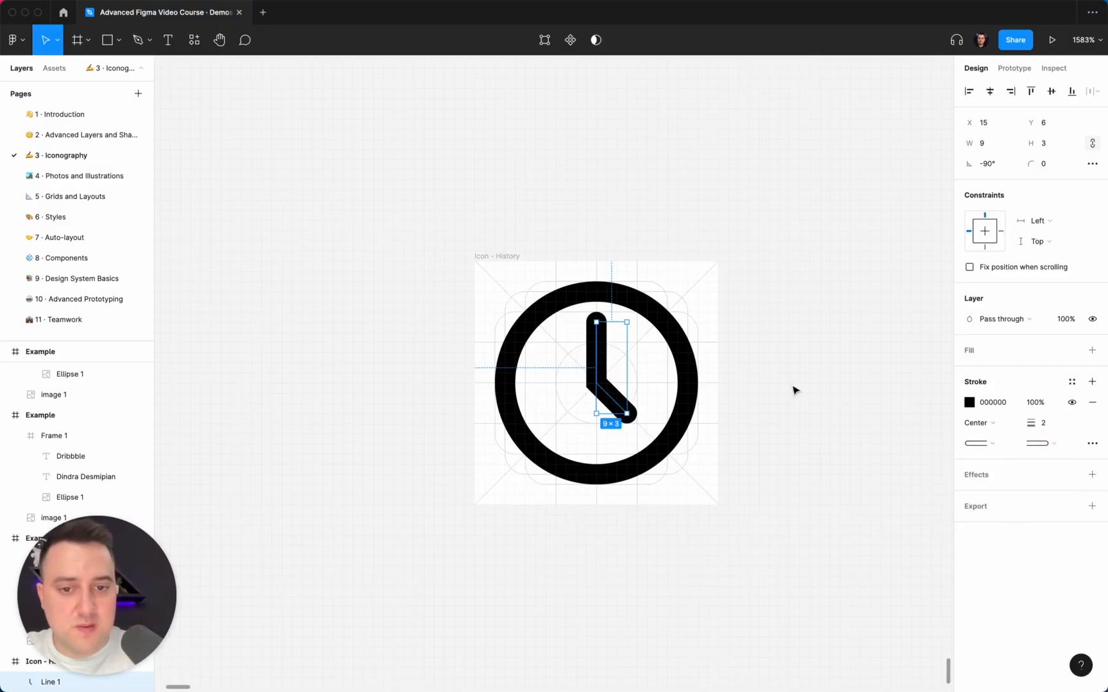
- Set the clock-hand path's stroke join to round in its advanced stroke settings
left_click(804, 418)
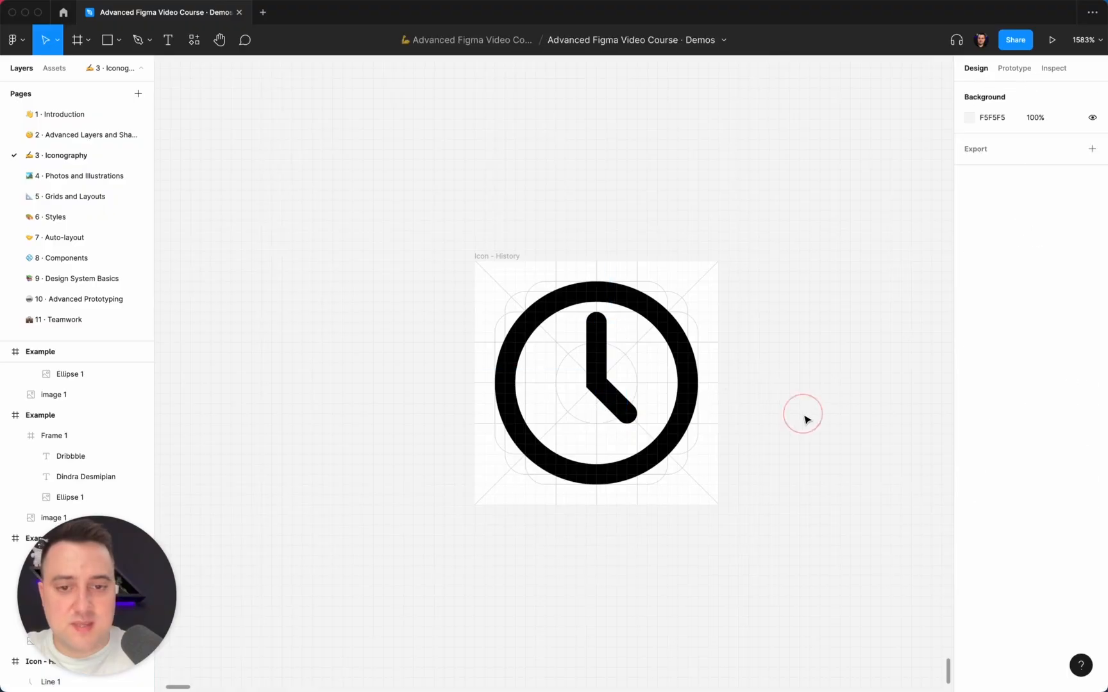
scroll(809, 419, "up", 5)
scroll(811, 420, "left", 3)
left_click(525, 354)
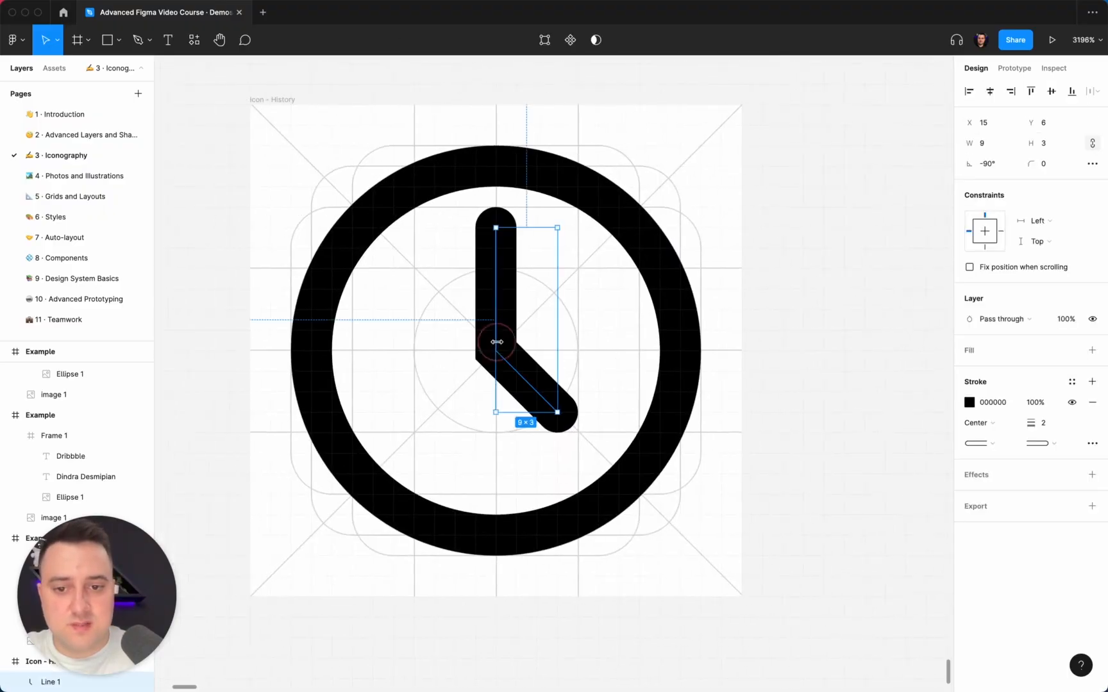
left_click(1086, 446)
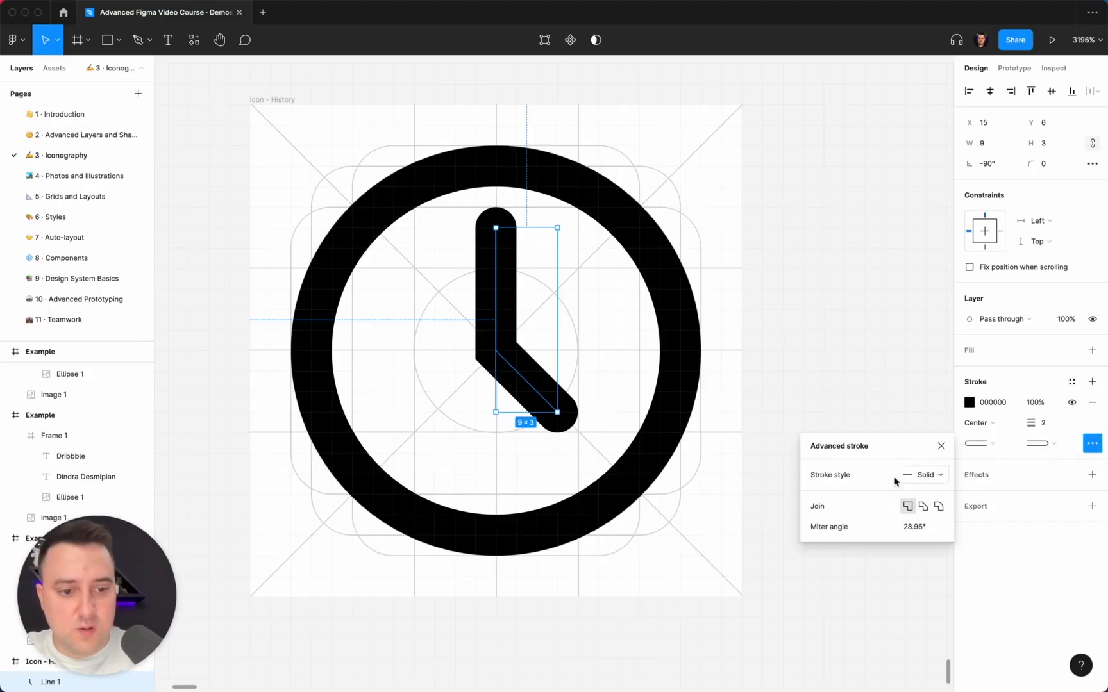
left_click(939, 508)
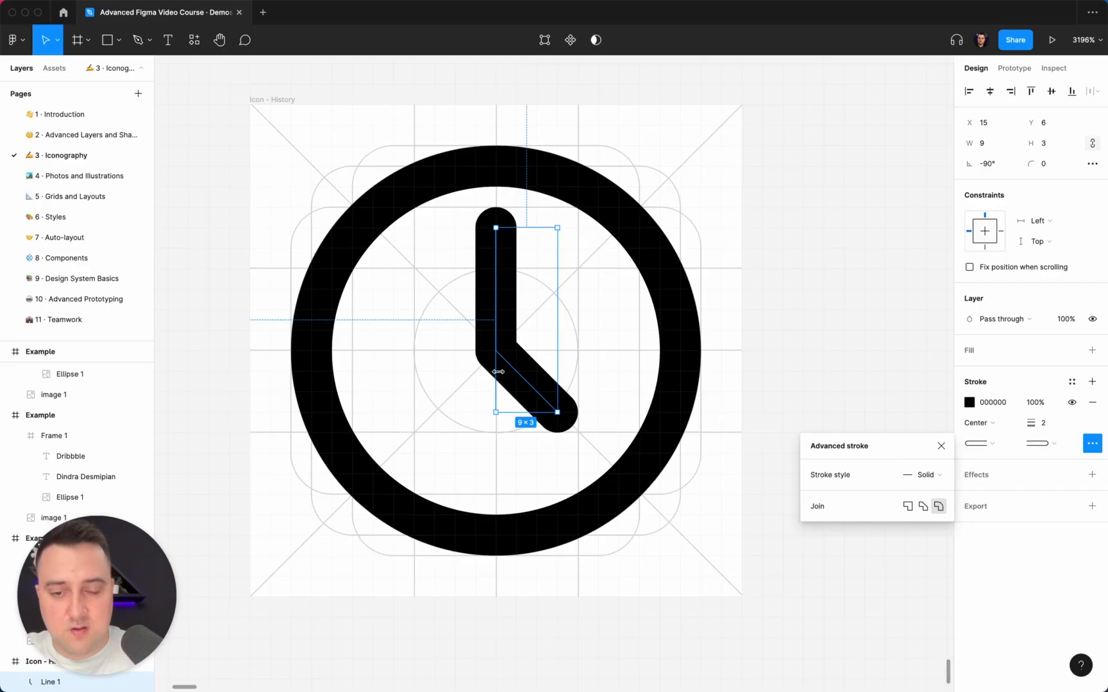
left_click(735, 212)
- Move the clock hand's upper anchor point down 1 px to Y 7, shortening the vertical segment
scroll(744, 208, "down", 2)
scroll(706, 250, "left", 2)
left_click(661, 289)
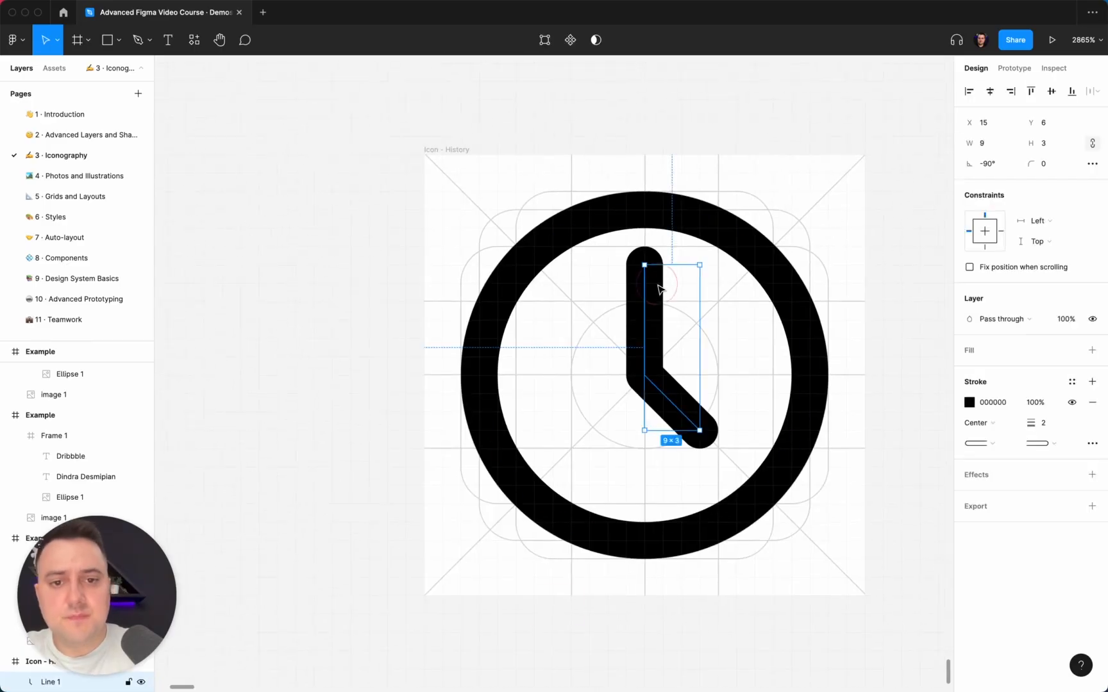
key("Return")
left_click(645, 265)
key("Down")
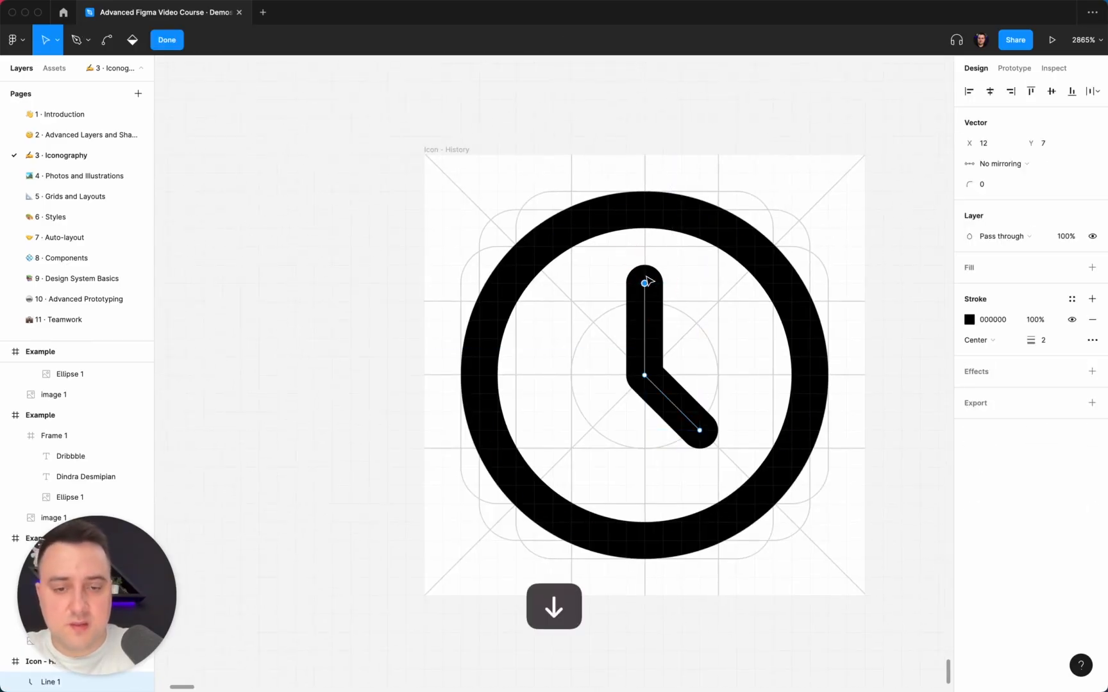
- Shorten the clock hand's diagonal segment by moving its end point to X 14, Y 14, and finish editing the path
left_click(699, 430)
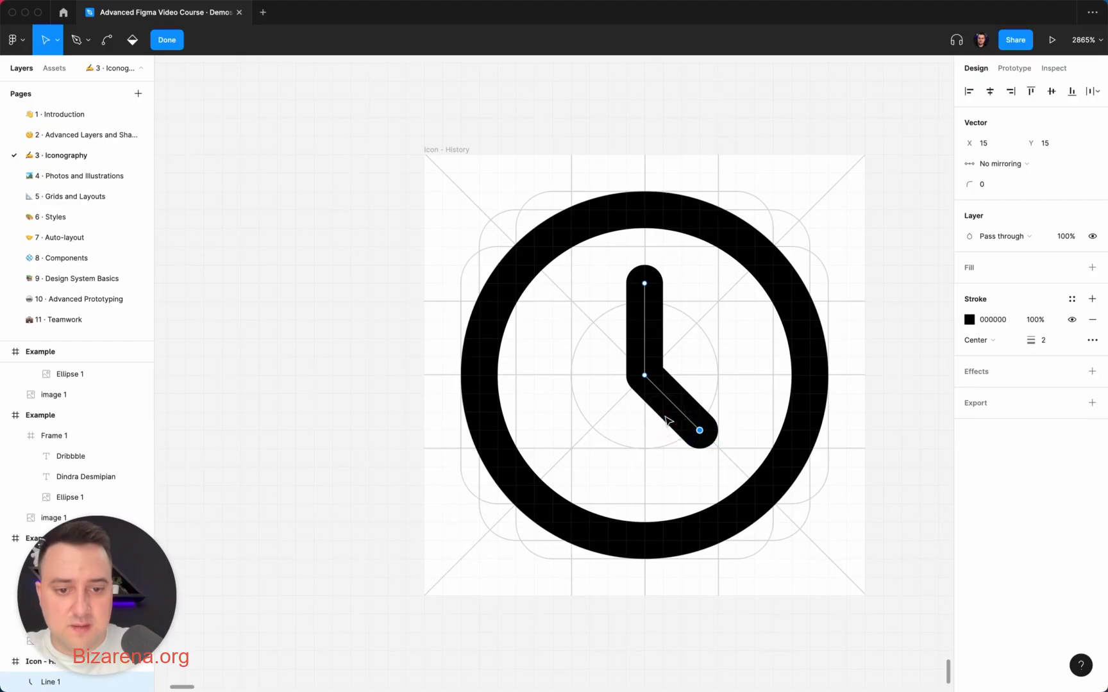
key("Up")
key("Left")
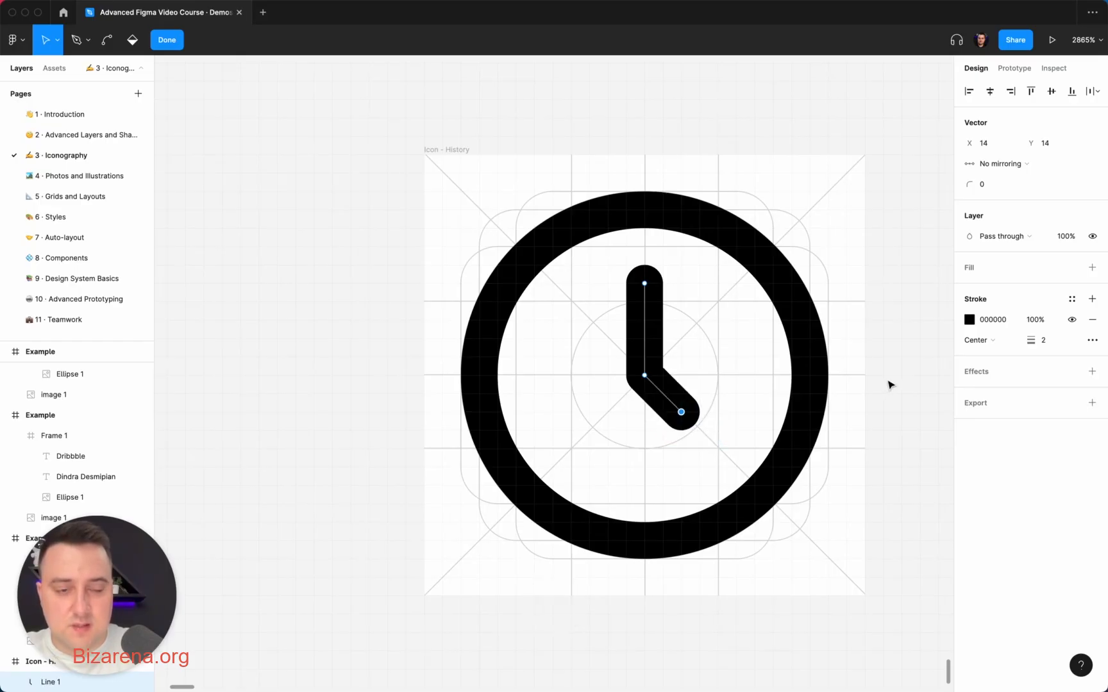
key("Escape")
key("Escape")
- Delete the lower-left quarter segment of the clock's circle, leaving an open three-quarter arc
scroll(888, 384, "down", 5)
scroll(888, 383, "right", 5)
scroll(887, 383, "left", 5)
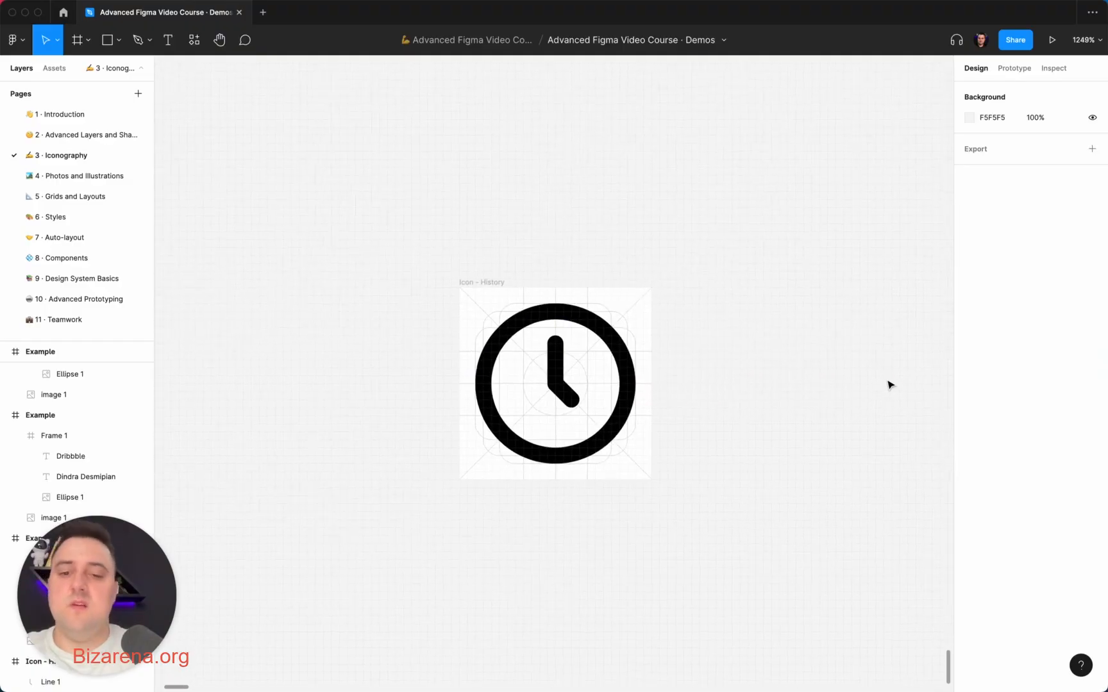
scroll(888, 384, "up", 5)
scroll(888, 383, "down", 3)
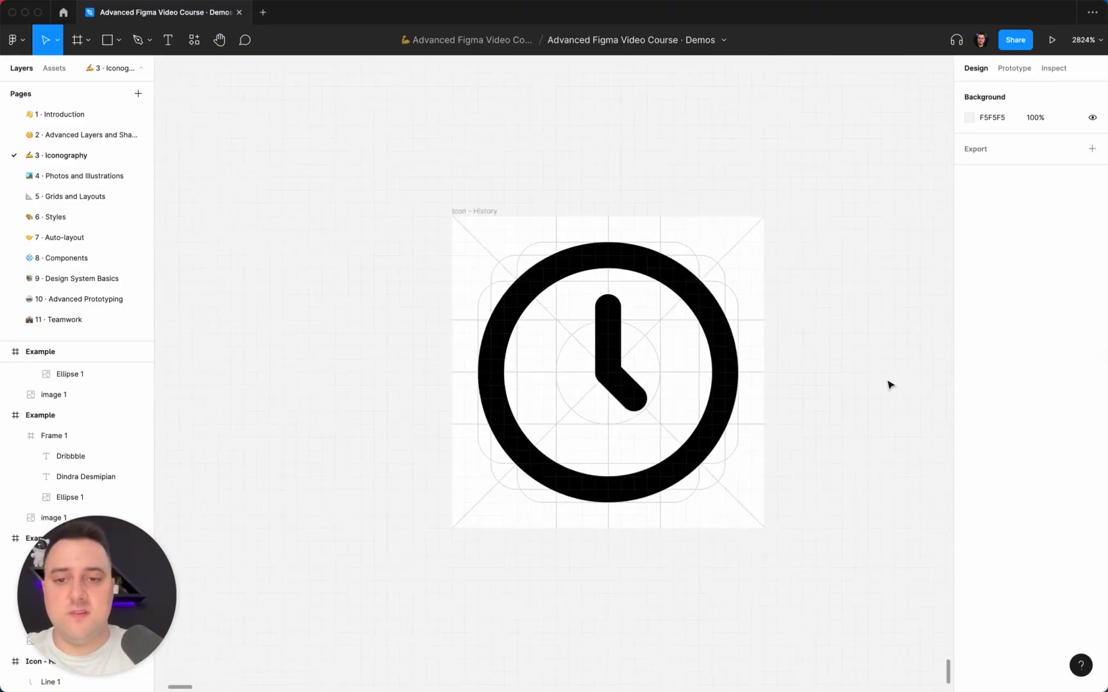
scroll(888, 383, "left", 1)
left_click(696, 290)
key("Return")
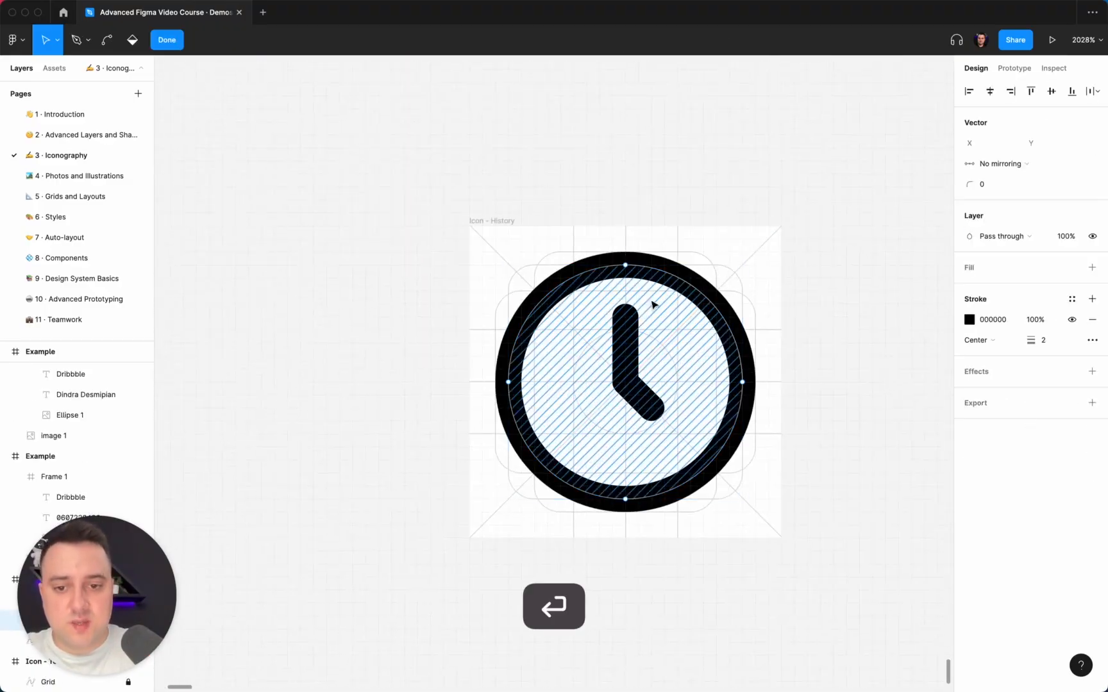
left_click(513, 419)
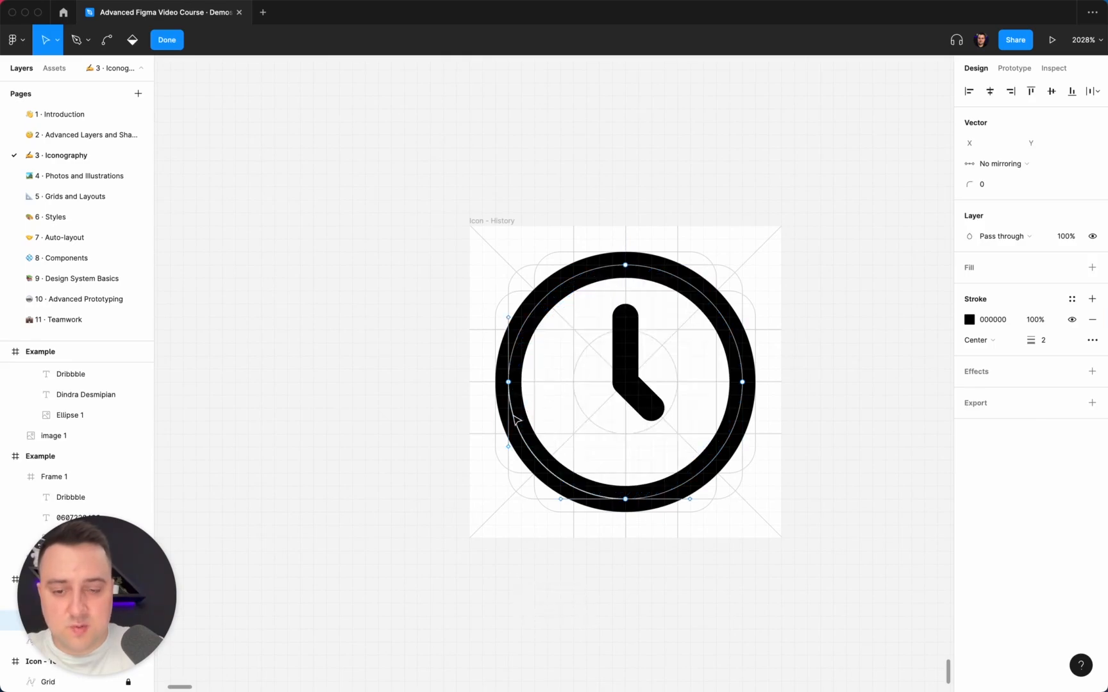
key("Delete")
left_click(625, 542)
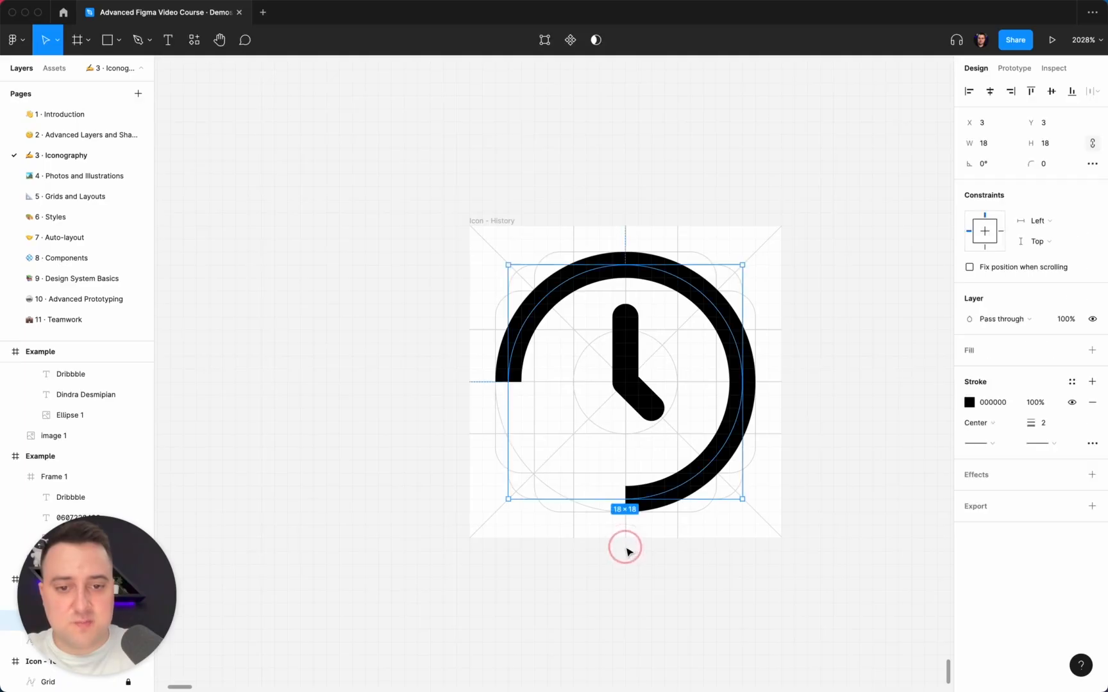
- Copy the clock hand's properties and paste them onto the open arc to give it round ends
left_click(622, 339)
key("alt+super+c")
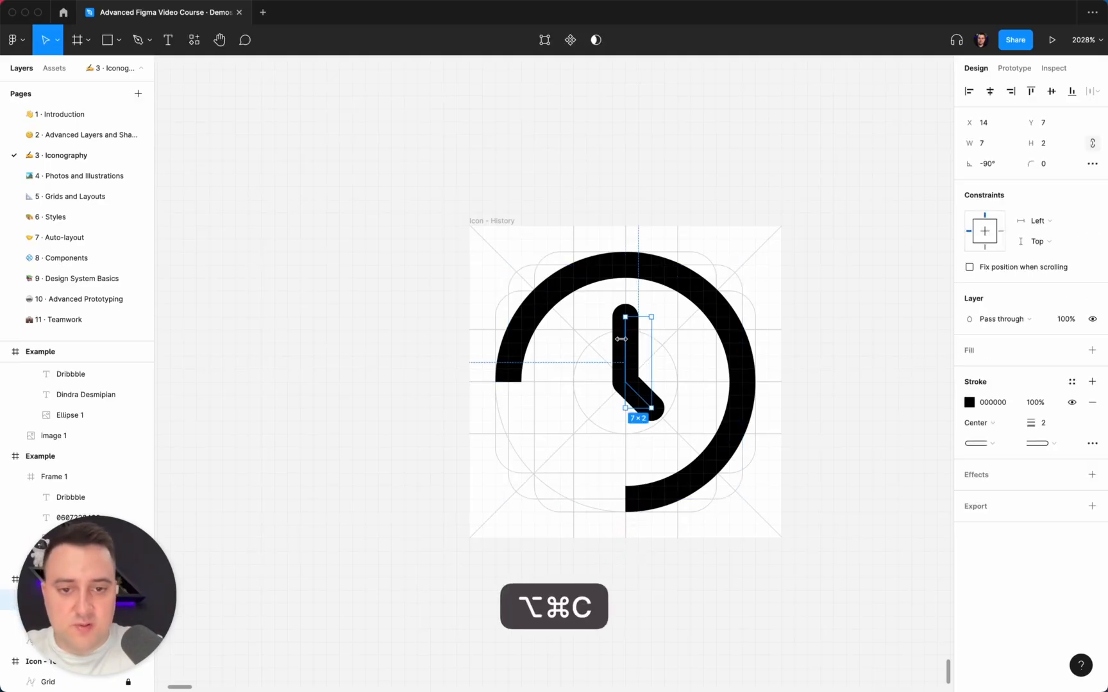
left_click(653, 267)
key("alt+super+v")
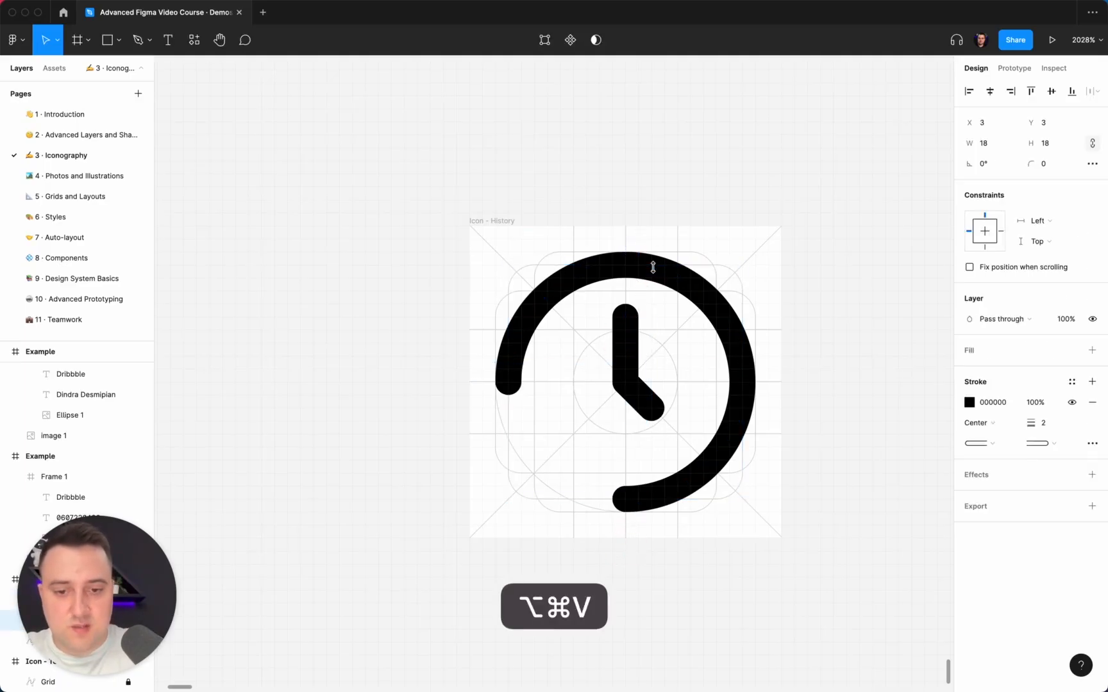
left_click(697, 208)
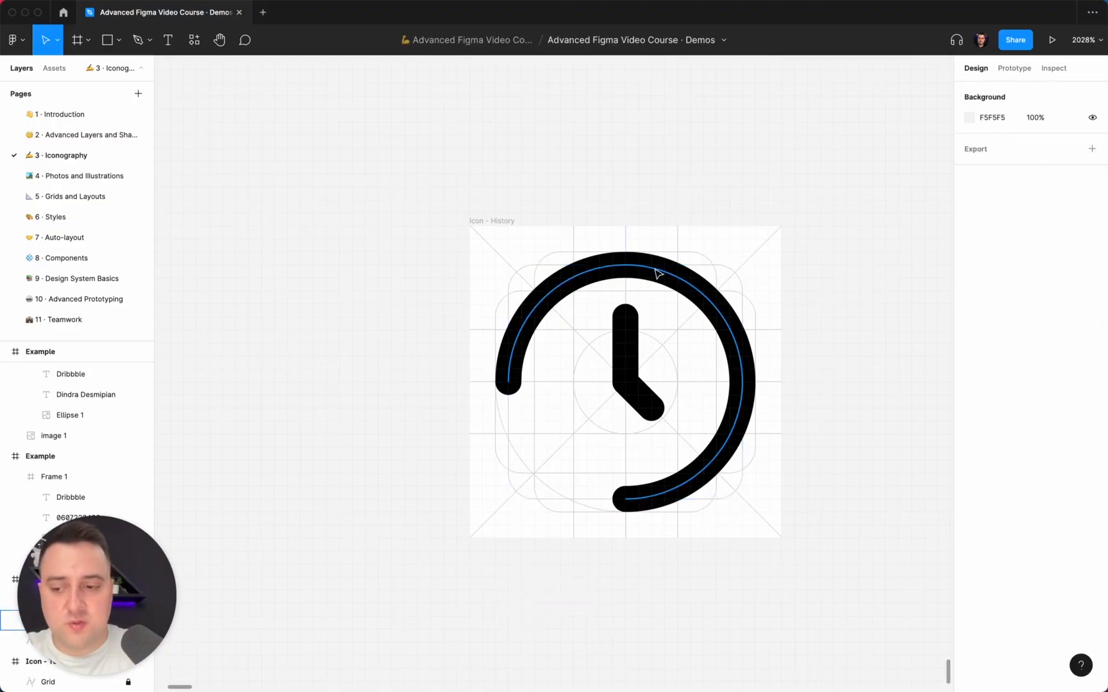
- Copy the arc's properties and paste them onto the clock-hand path using the Copy/Paste as commands
left_click(654, 268)
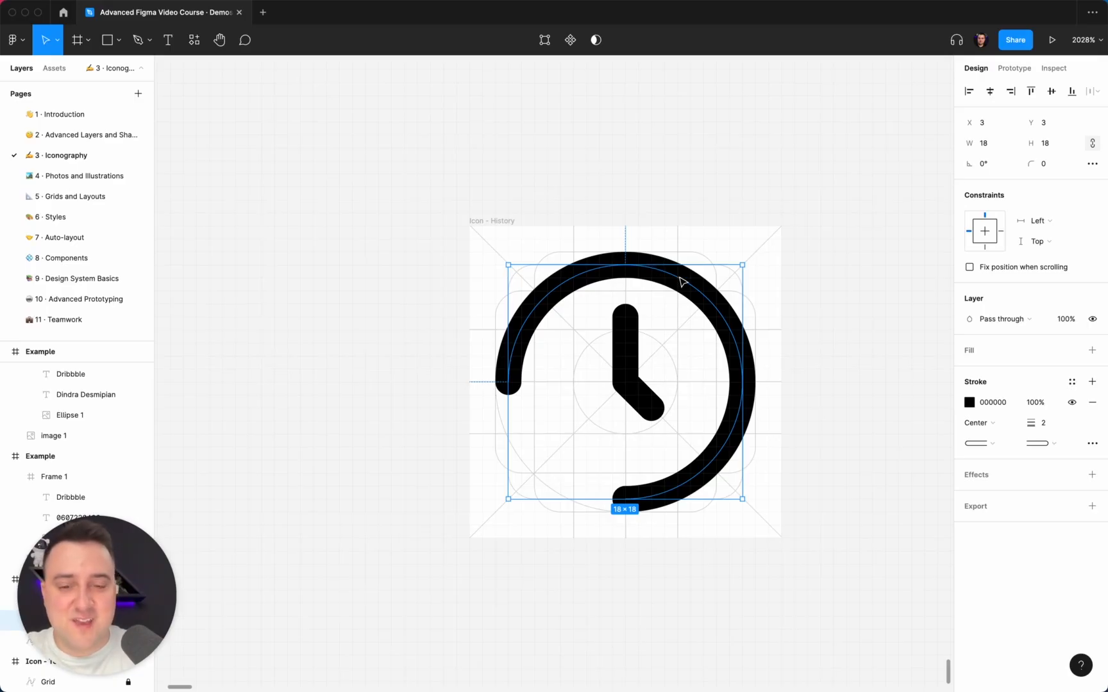
right_click(681, 281)
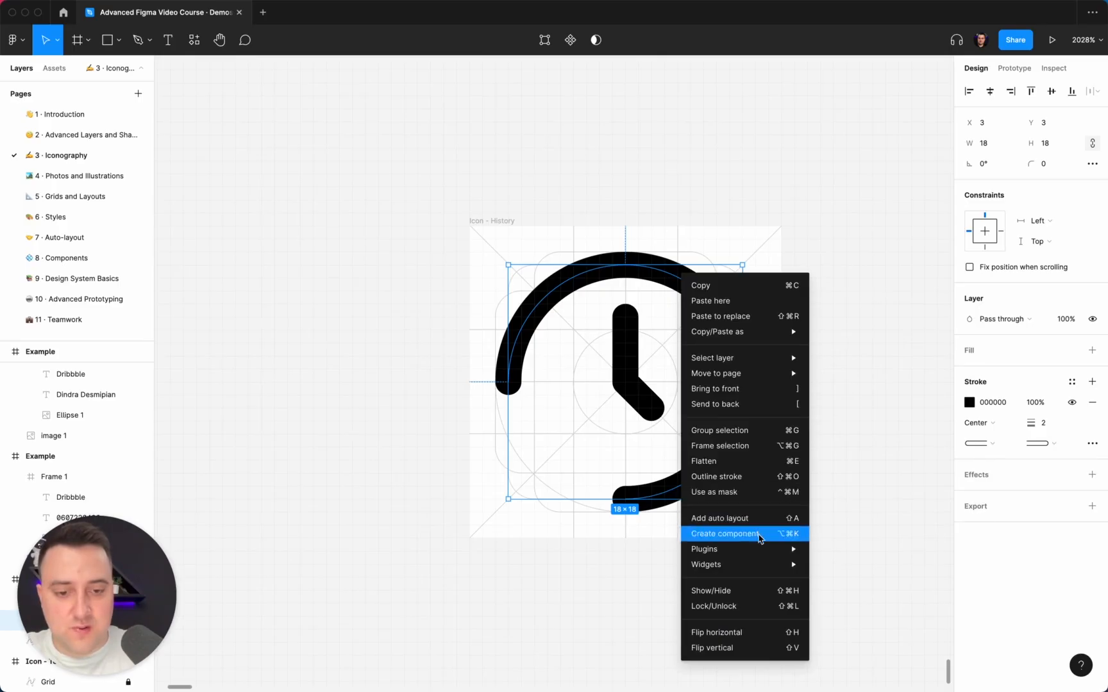
mouse_move(767, 568)
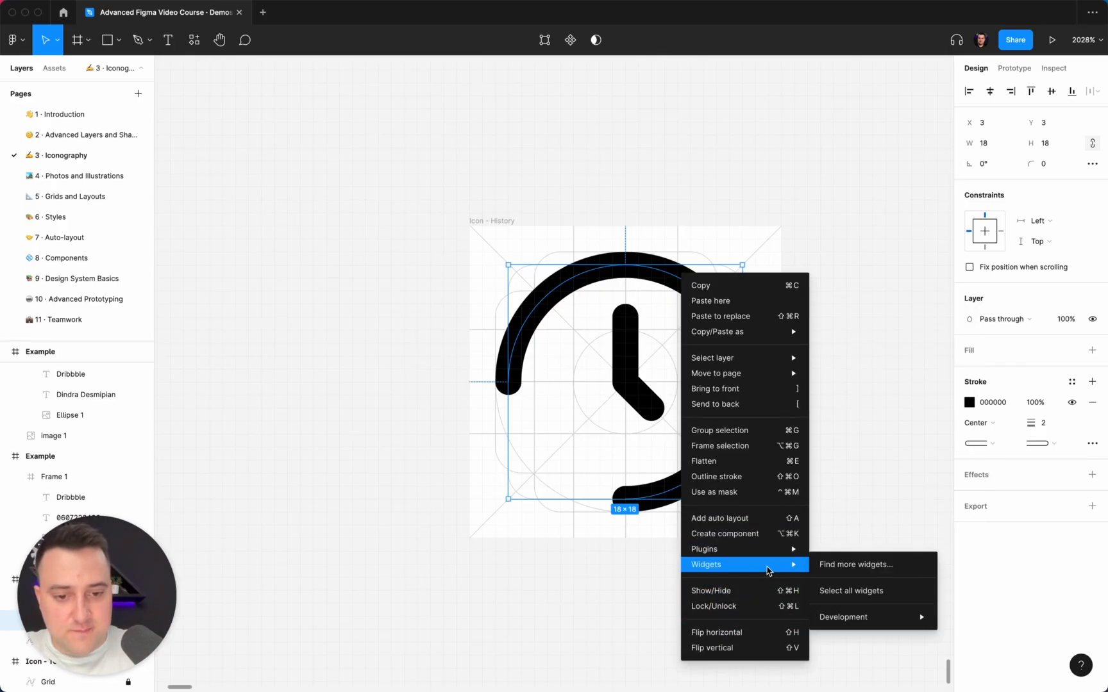
mouse_move(794, 361)
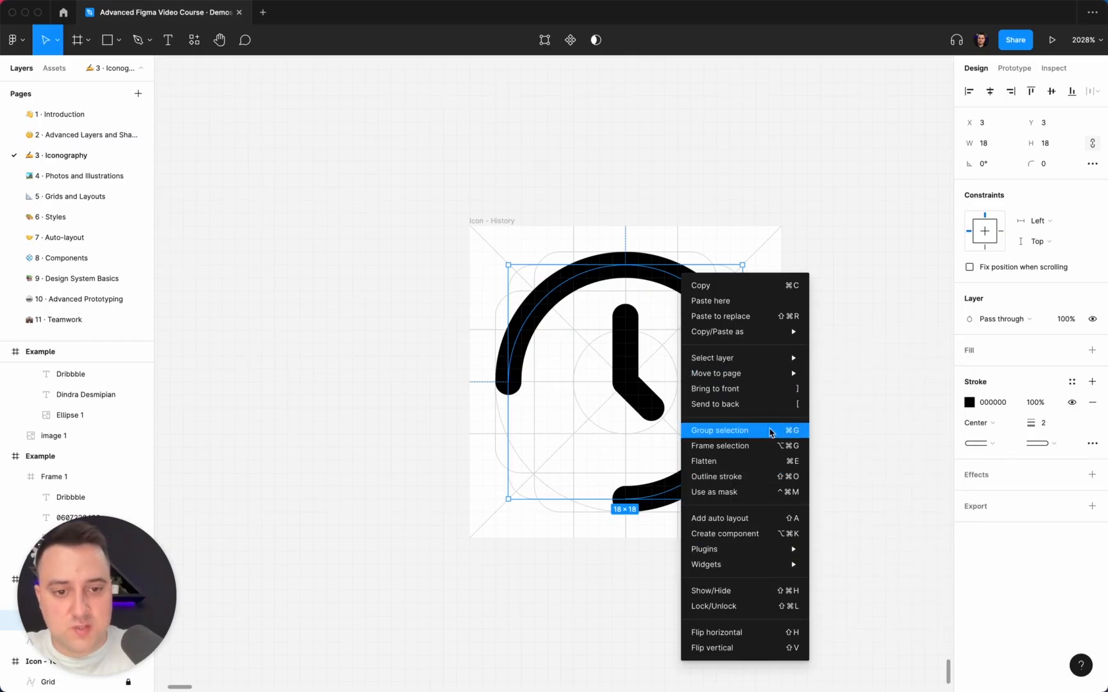
mouse_move(754, 330)
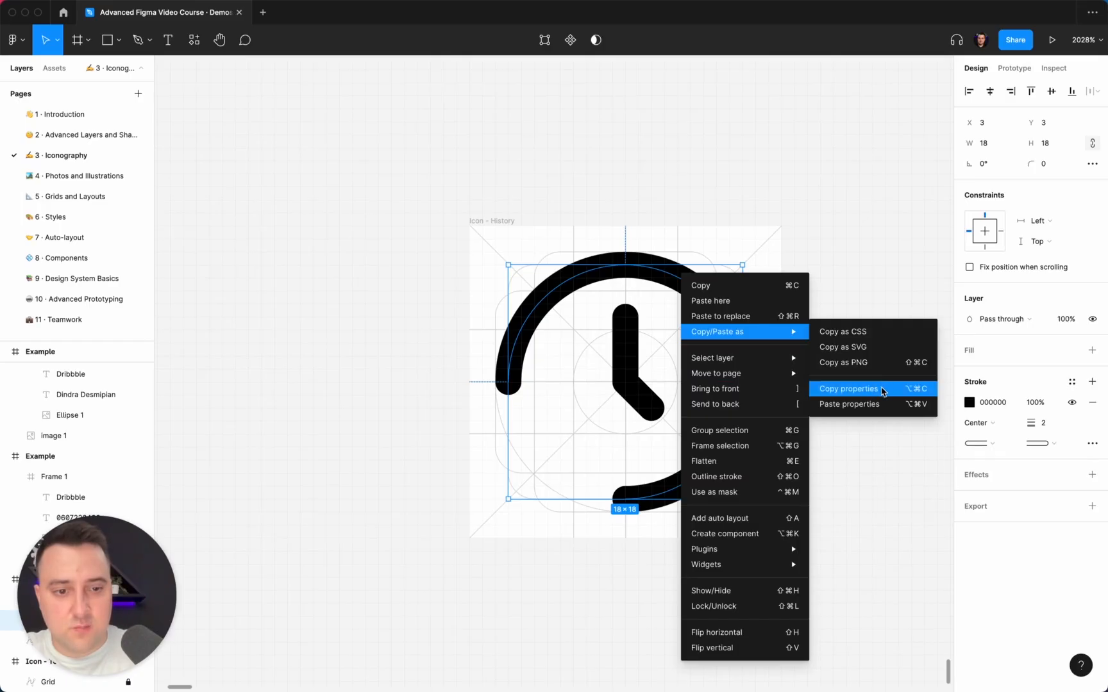
left_click(882, 389)
left_click(625, 326)
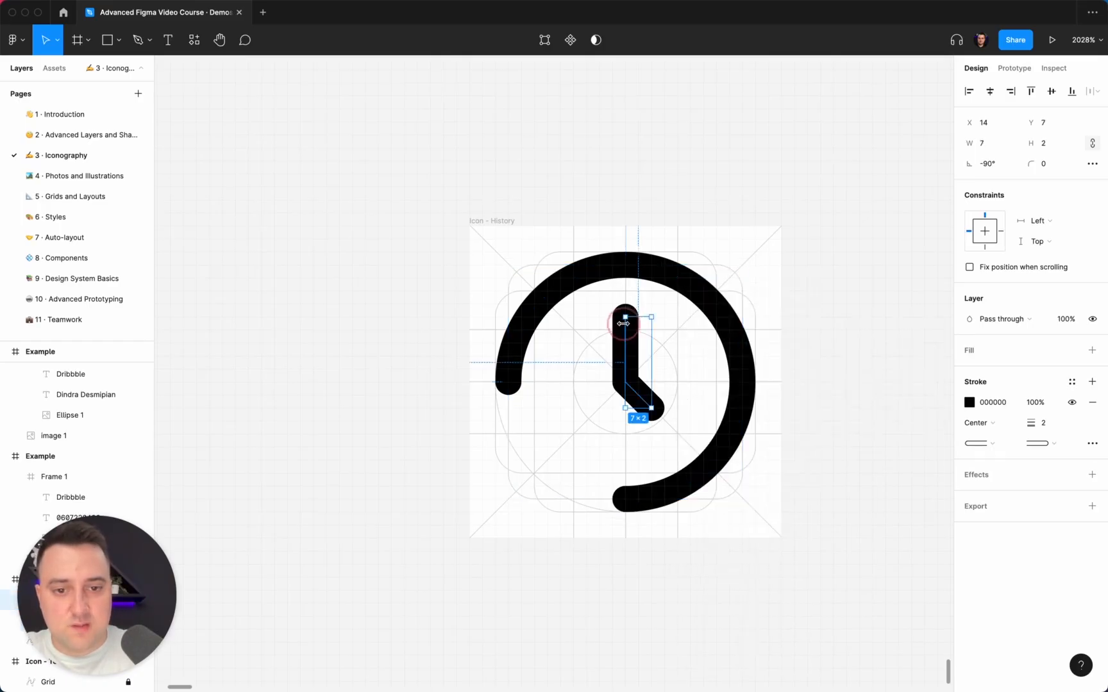
right_click(625, 327)
mouse_move(731, 358)
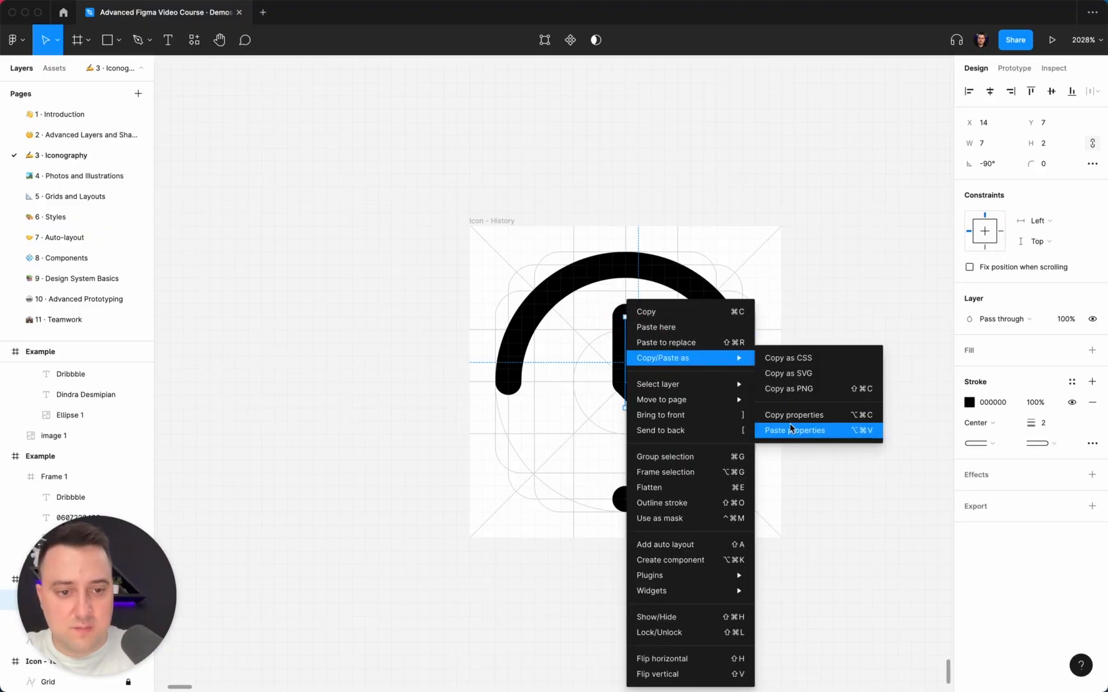
left_click(789, 425)
left_click(828, 346)
- Try an arrowhead at the arc's left end, drawing two Pen segments 1 px up and 1 px outward on each side
scroll(828, 346, "up", 5)
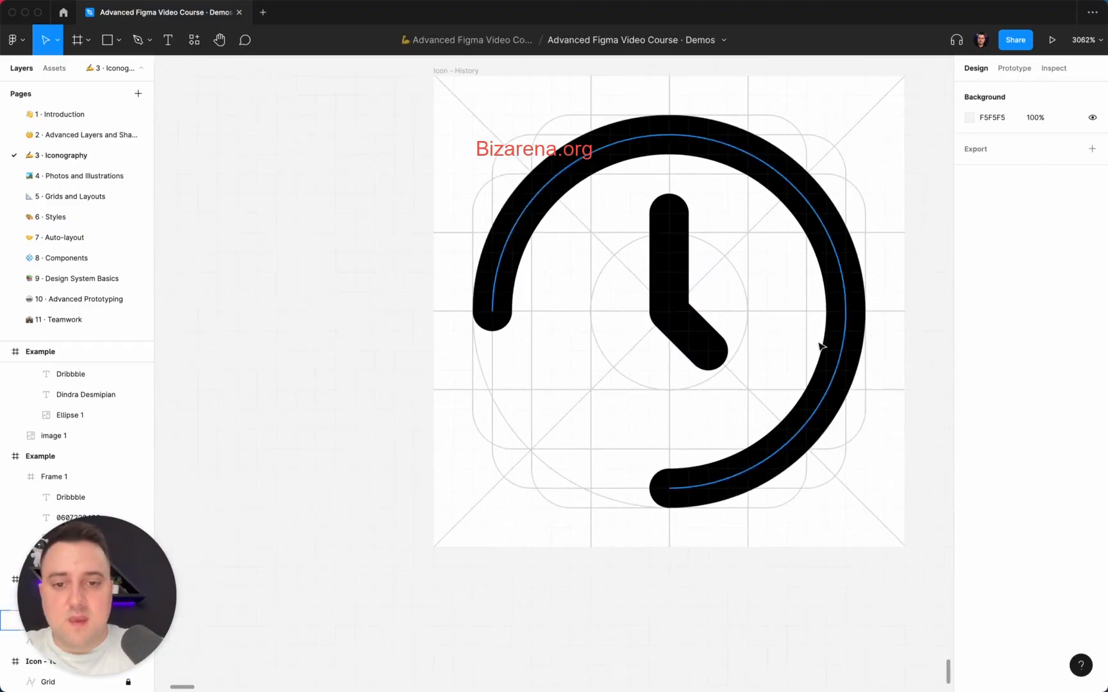
left_click(530, 219)
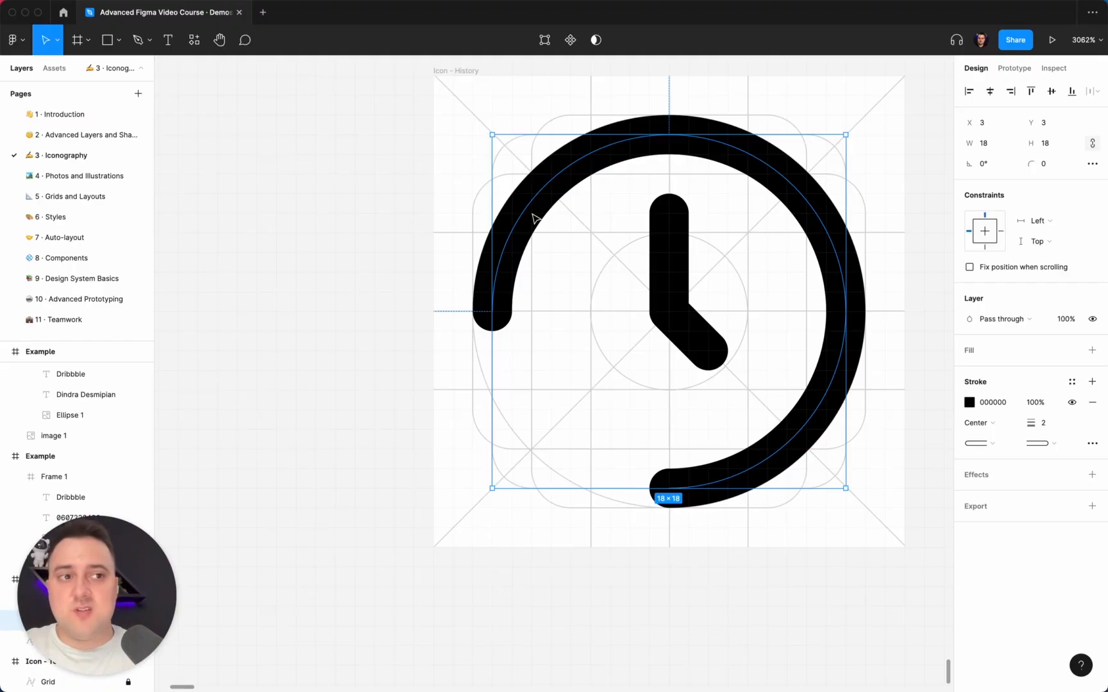
key("Return")
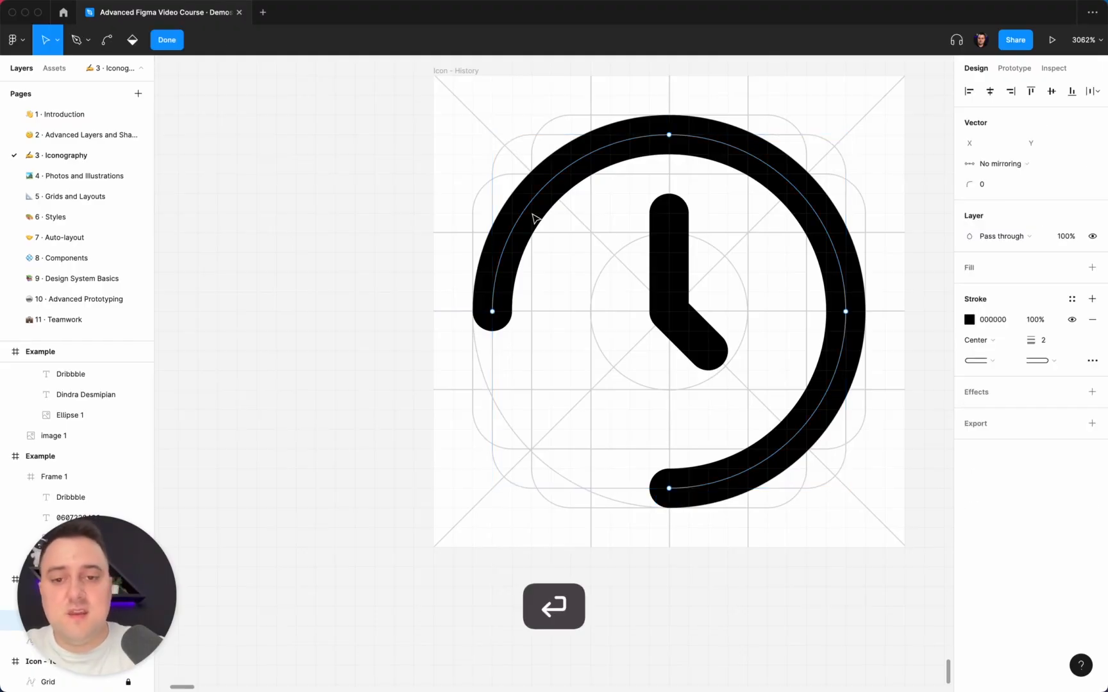
left_click(493, 312)
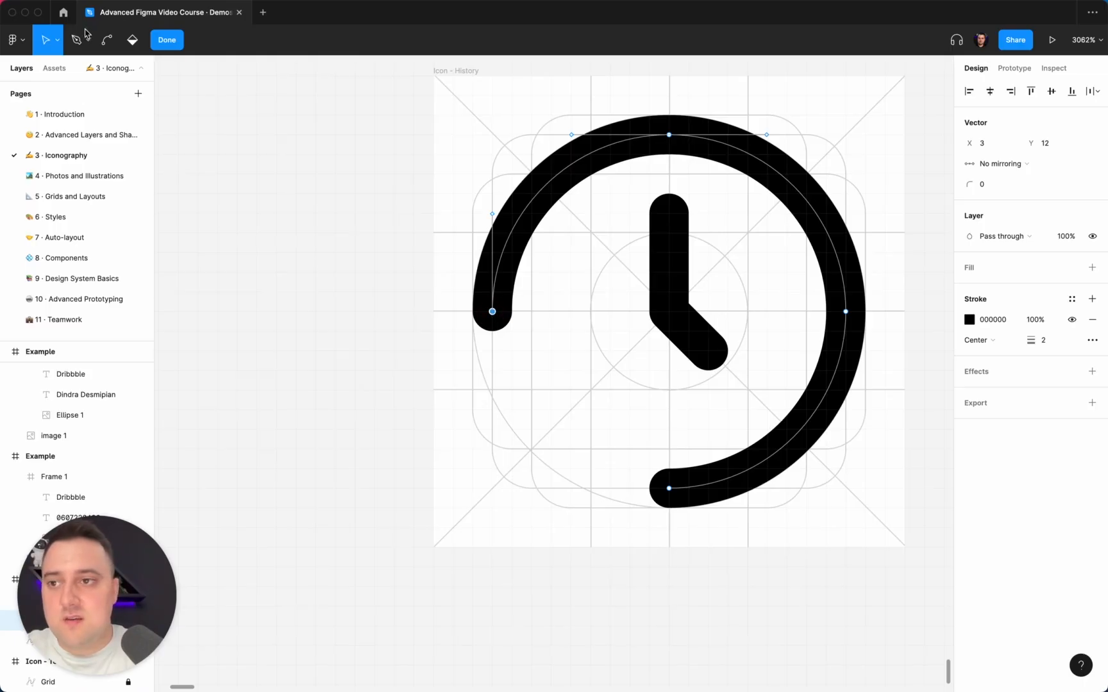
key("p")
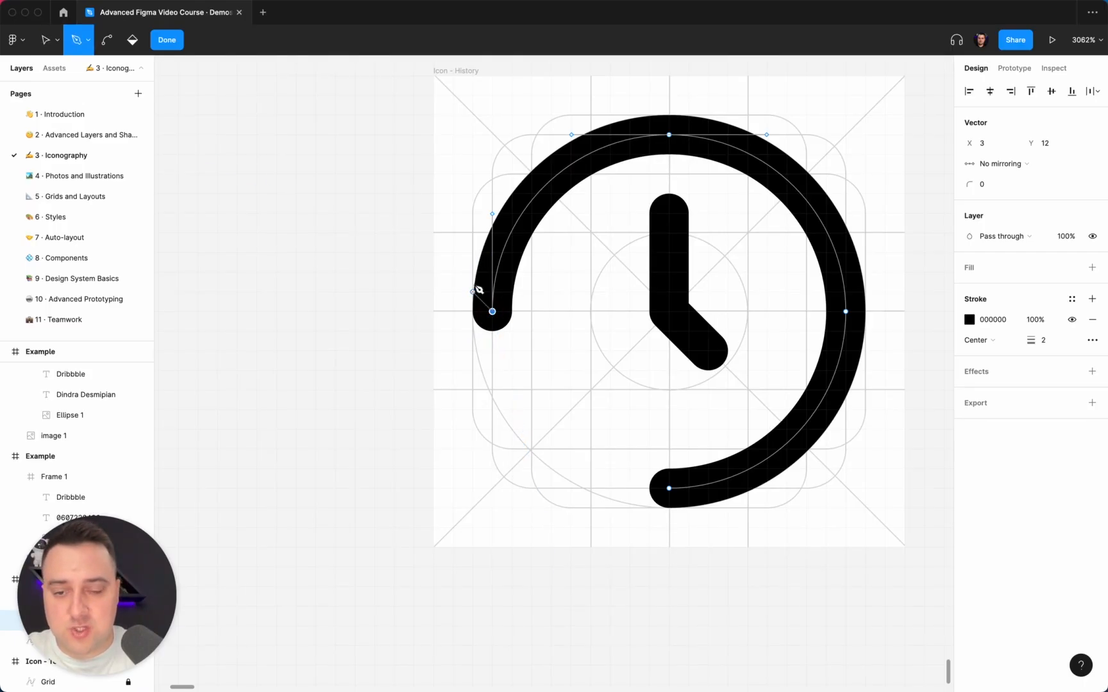
left_click_drag(472, 292, 492, 320)
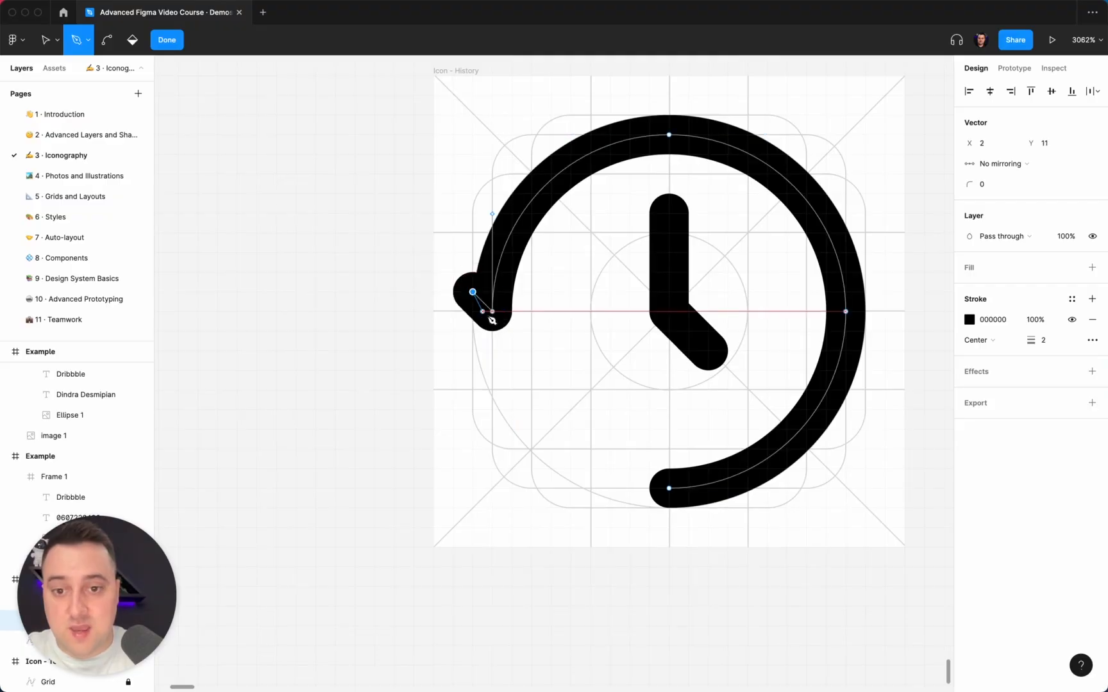
left_click(492, 312)
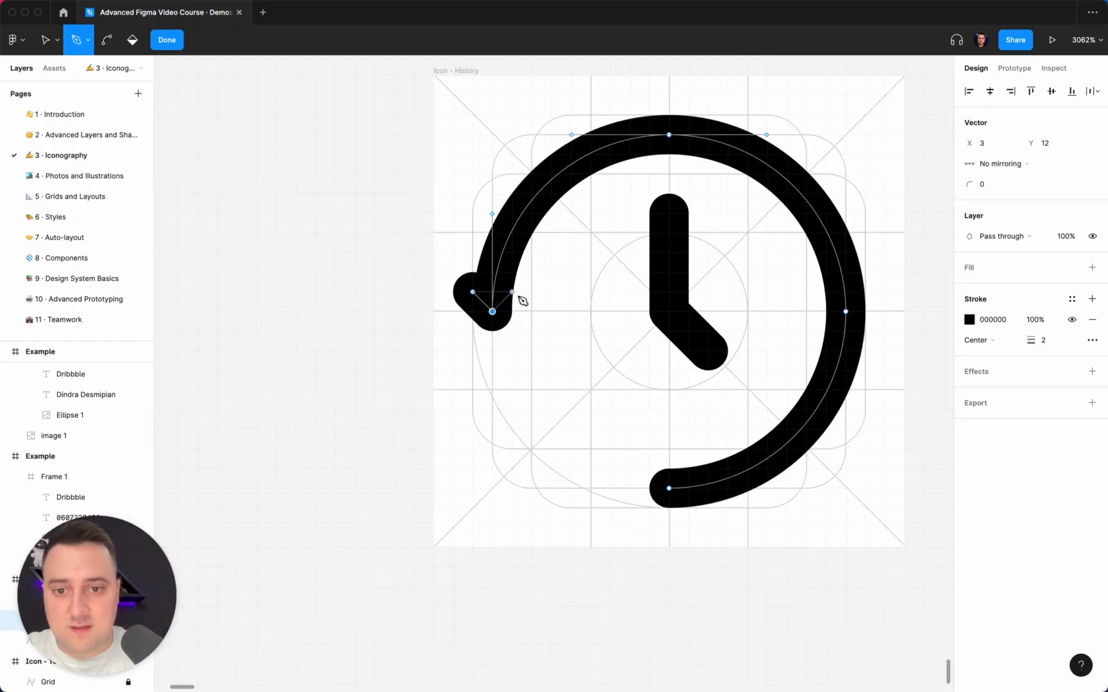
left_click(512, 292)
key("Return")
scroll(520, 298, "down", 5)
left_click(557, 416)
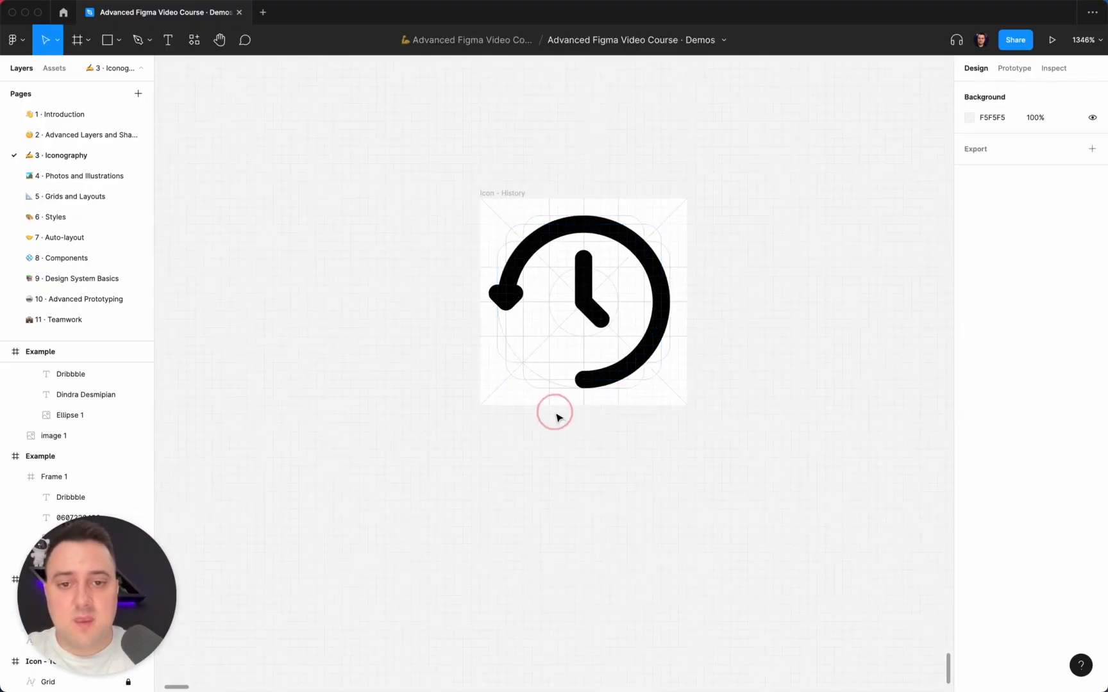
- Undo the Pen-drawn arrowhead segments at the arc's left end and leave vector editing
key("super+z")
key("super+z")
key("super+z")
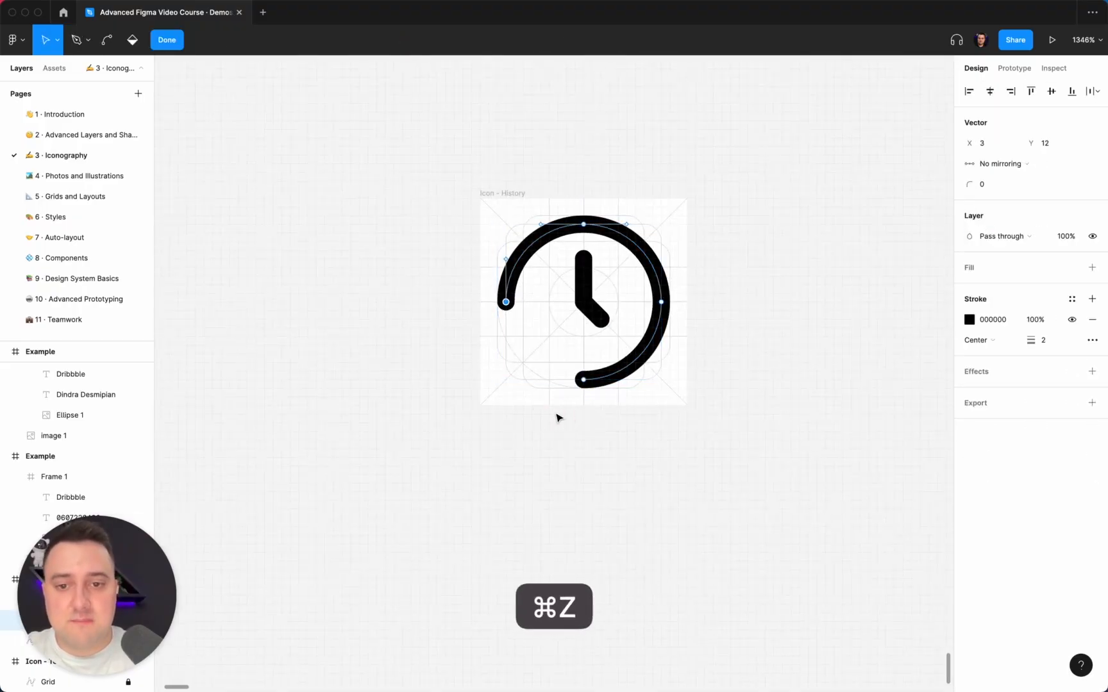
key("super+z")
left_click(734, 423)
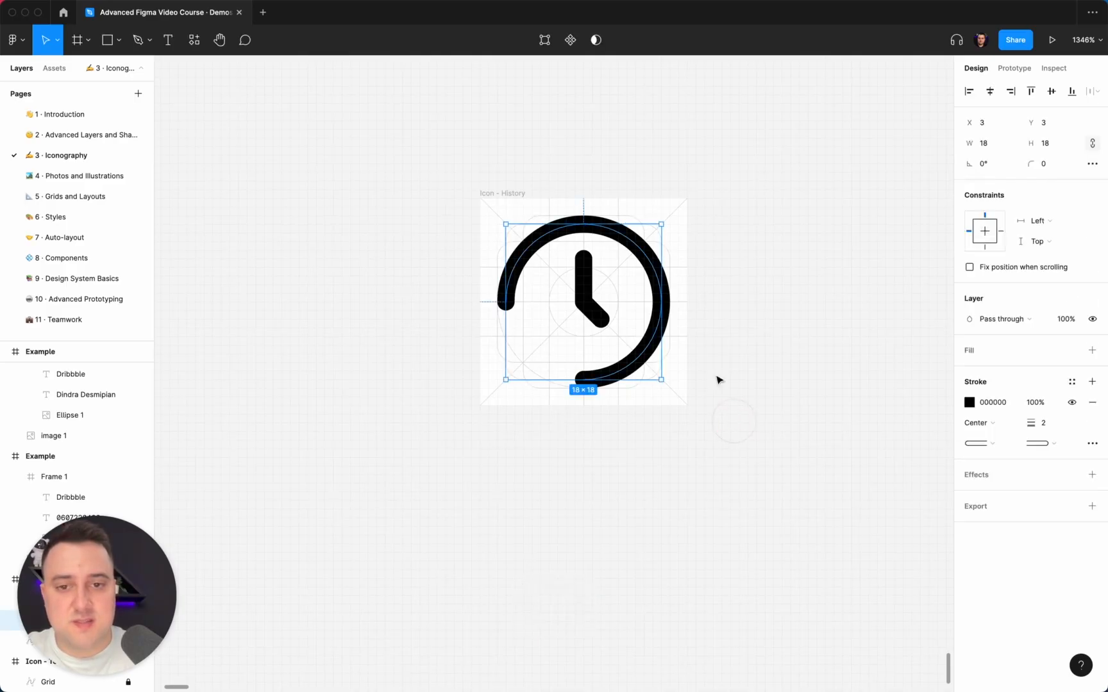
- Try a triangle-type arrow as the arc's start cap and undo it
left_click(995, 444)
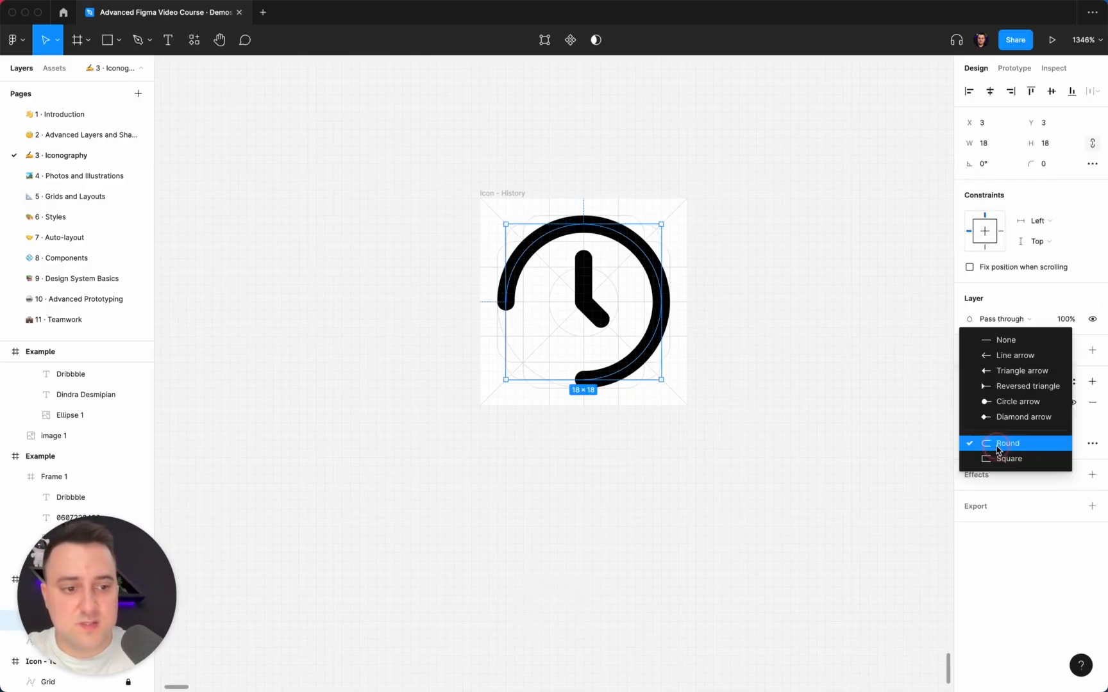
left_click(1013, 378)
key("super+z")
- Try the Line arrow start cap on the arc with a thinner stroke, and undo both changes
left_click(982, 443)
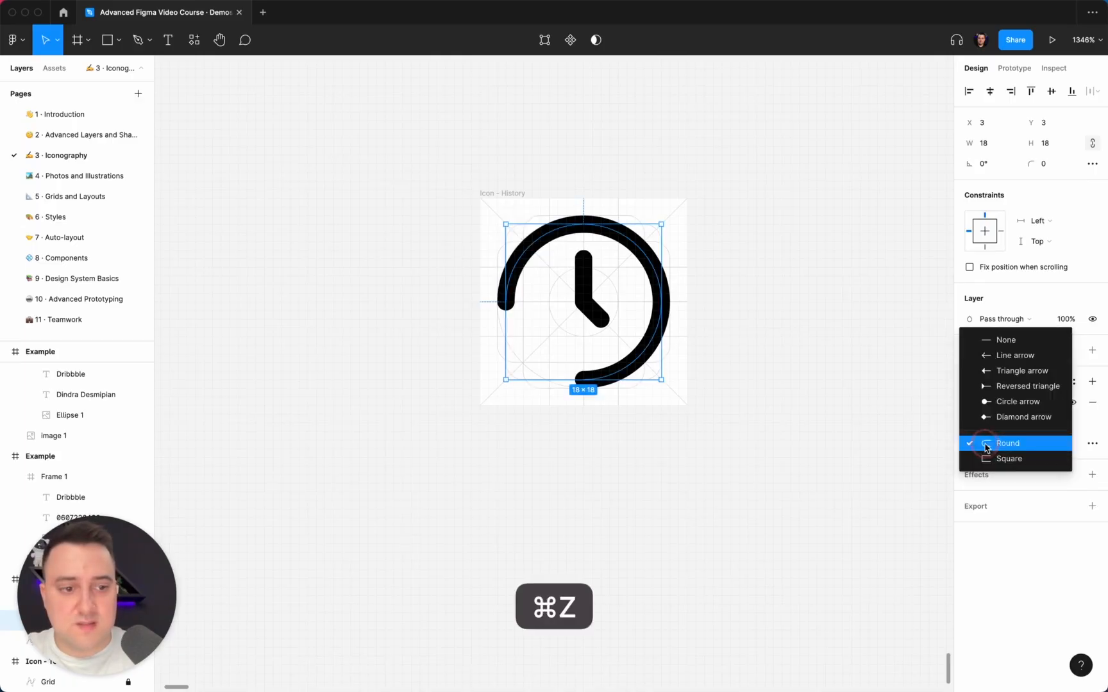
left_click(1018, 354)
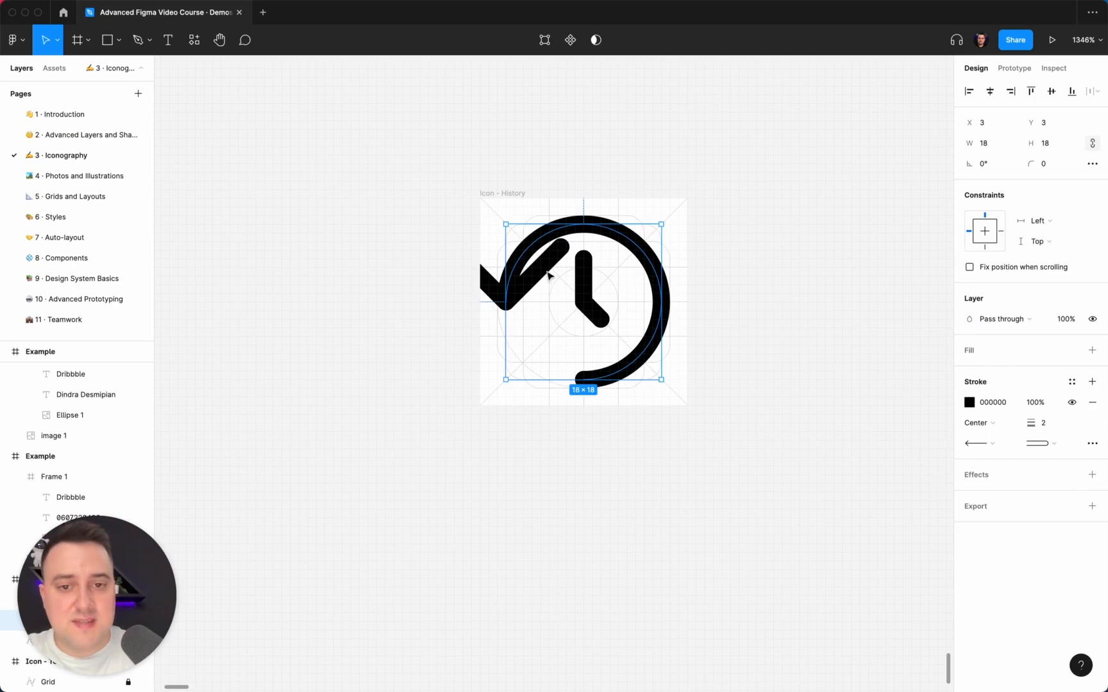
left_click(1050, 425)
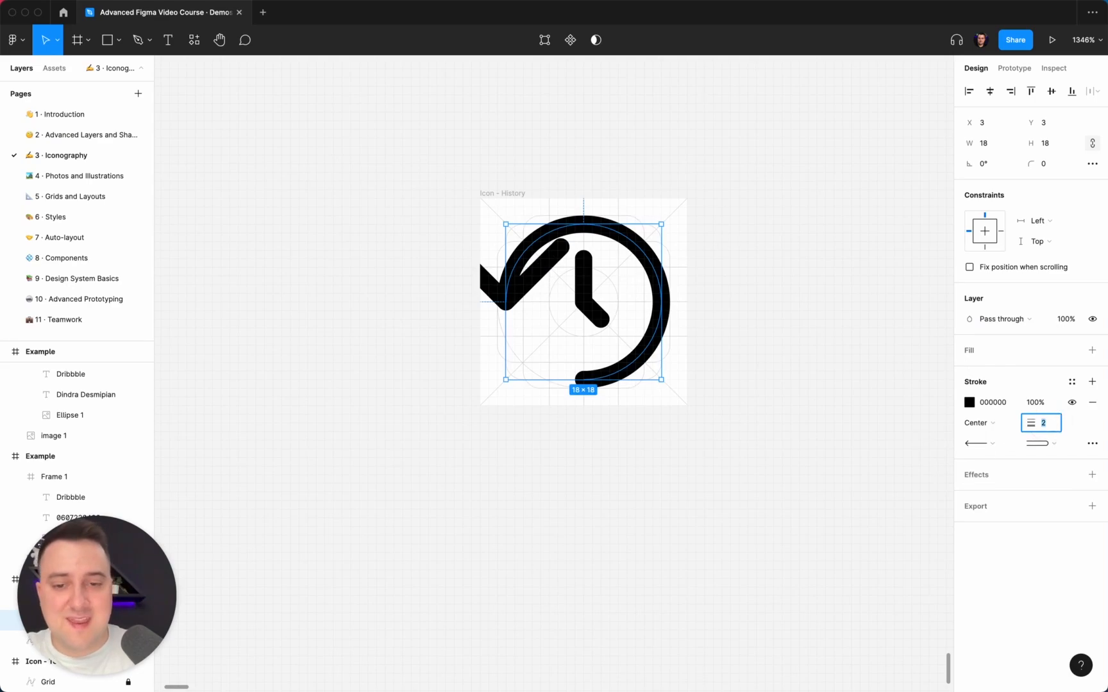
key("Down")
key("super+z")
key("super+z")
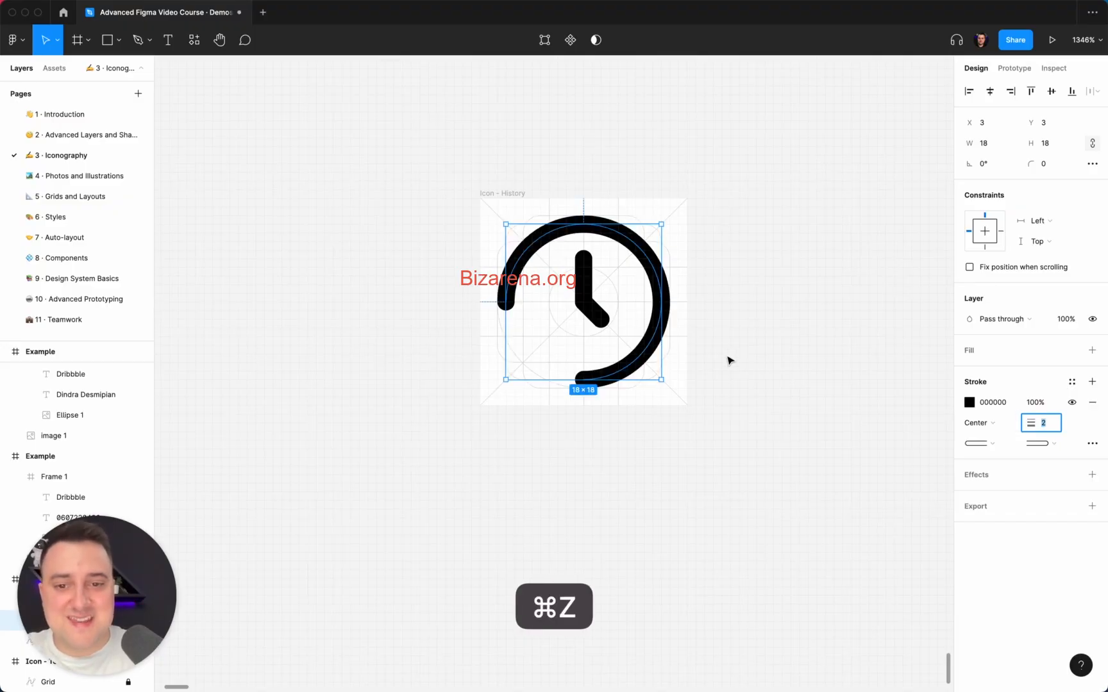
key("super+z")
- Try a Pen-drawn arrowhead at the arc's left end, with segments going 2 px up and 2 px outward on each side
scroll(741, 368, "up", 5)
scroll(744, 370, "left", 5)
scroll(743, 369, "up", 4)
scroll(738, 367, "right", 2)
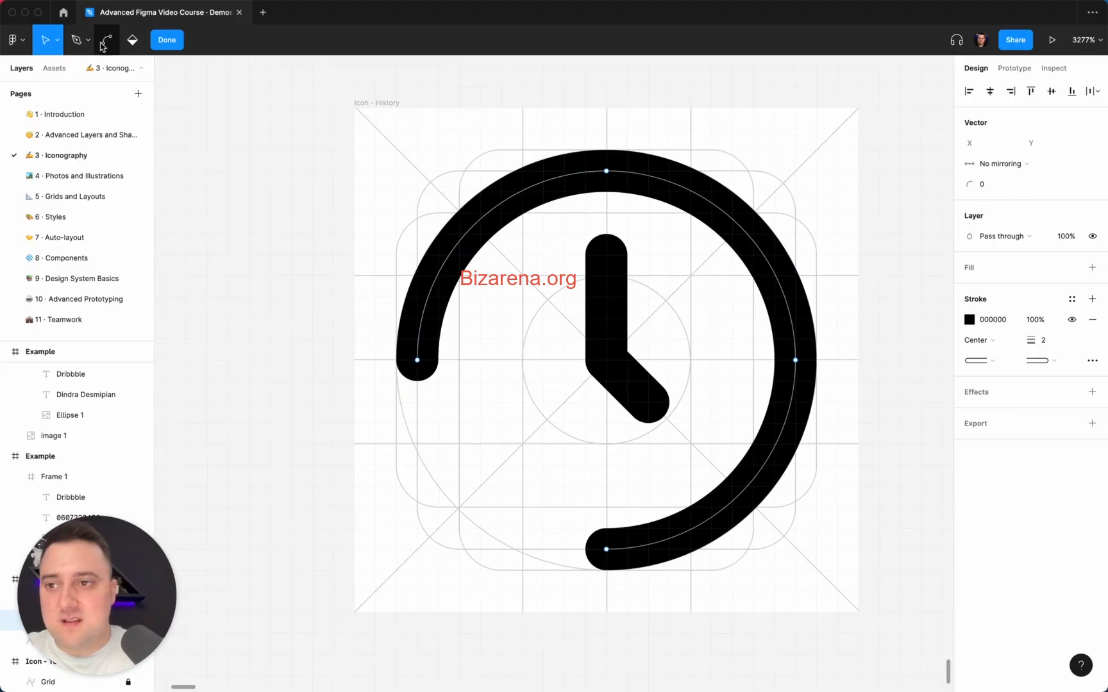
left_click(76, 40)
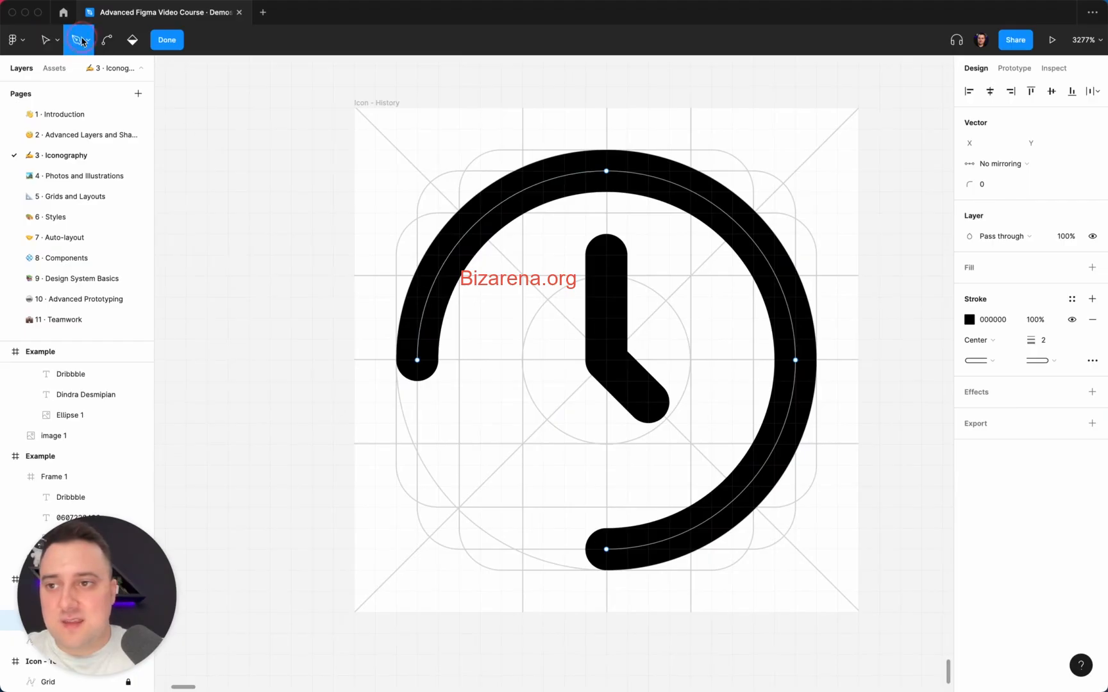
left_click(417, 360)
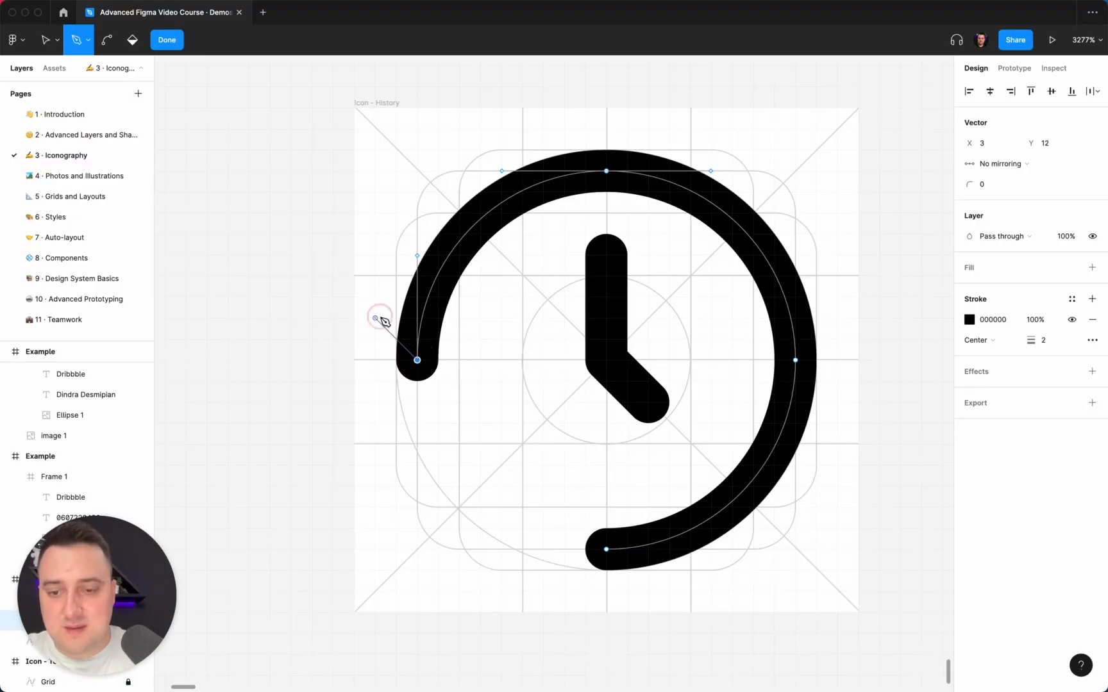
left_click(375, 318)
left_click(418, 361)
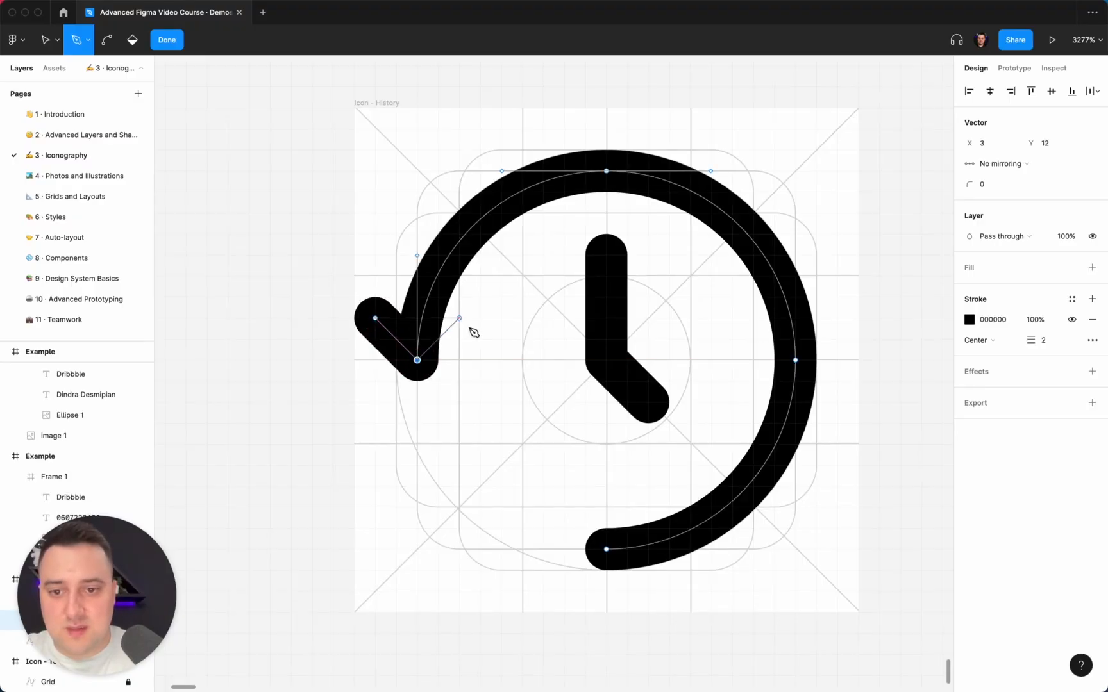
left_click(459, 317)
key("Return")
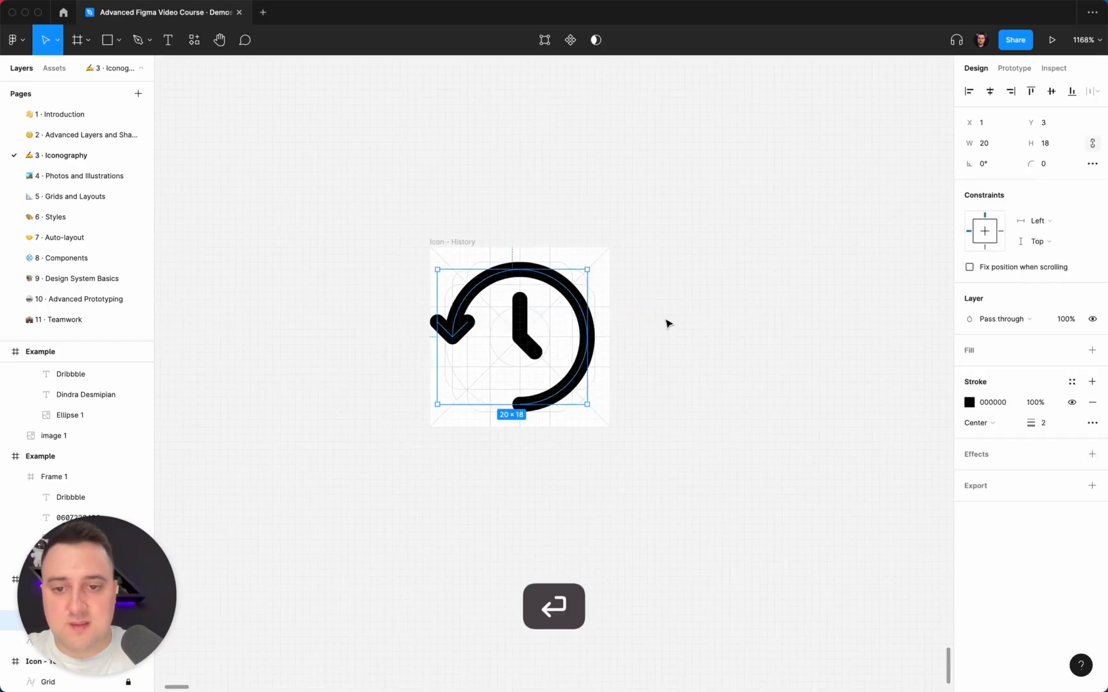
left_click(664, 318)
scroll(666, 319, "up", 5)
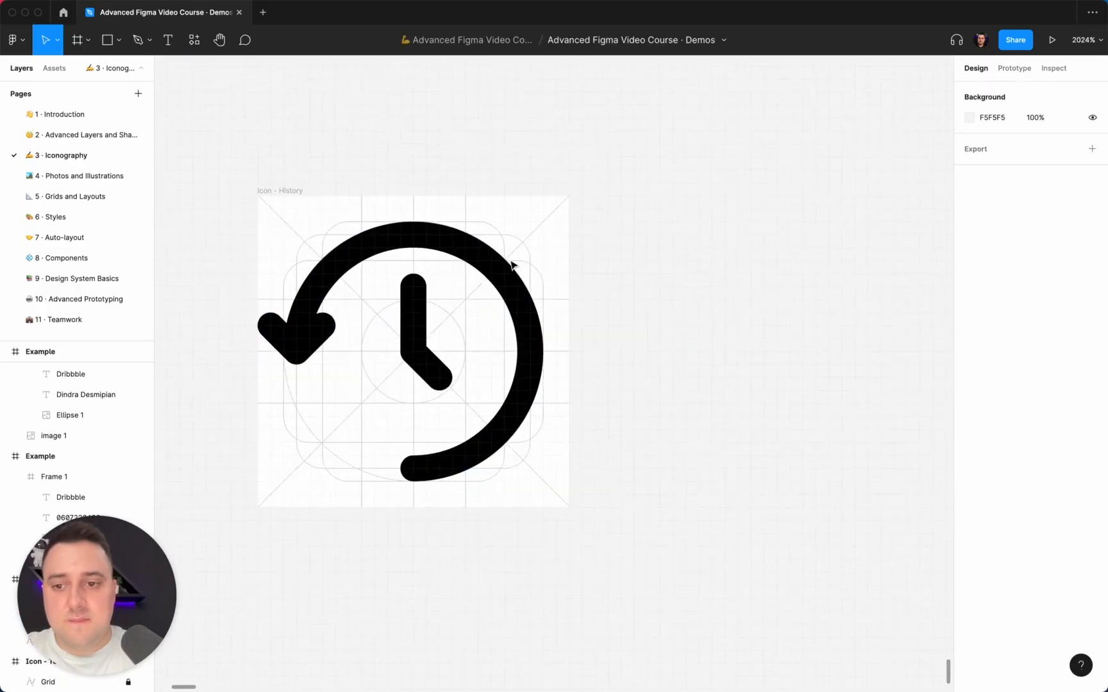
- Try rotating the arc with its arrowhead to 45° and undo it
left_click(266, 330)
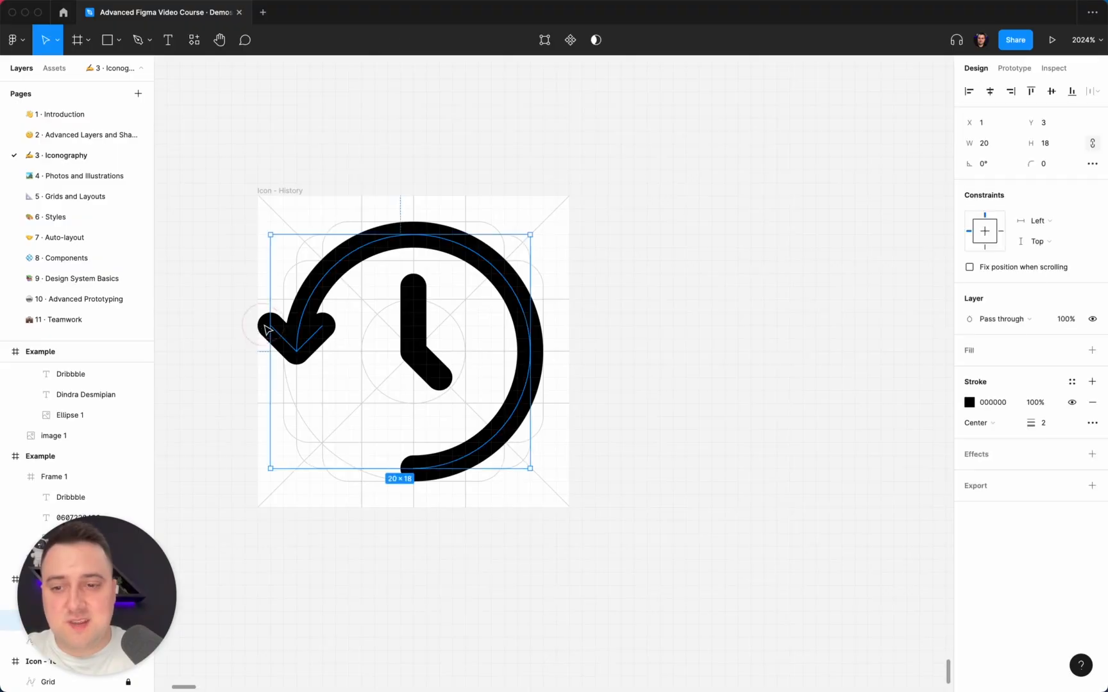
scroll(266, 330, "down", 3)
scroll(267, 326, "left", 3)
left_click(997, 166)
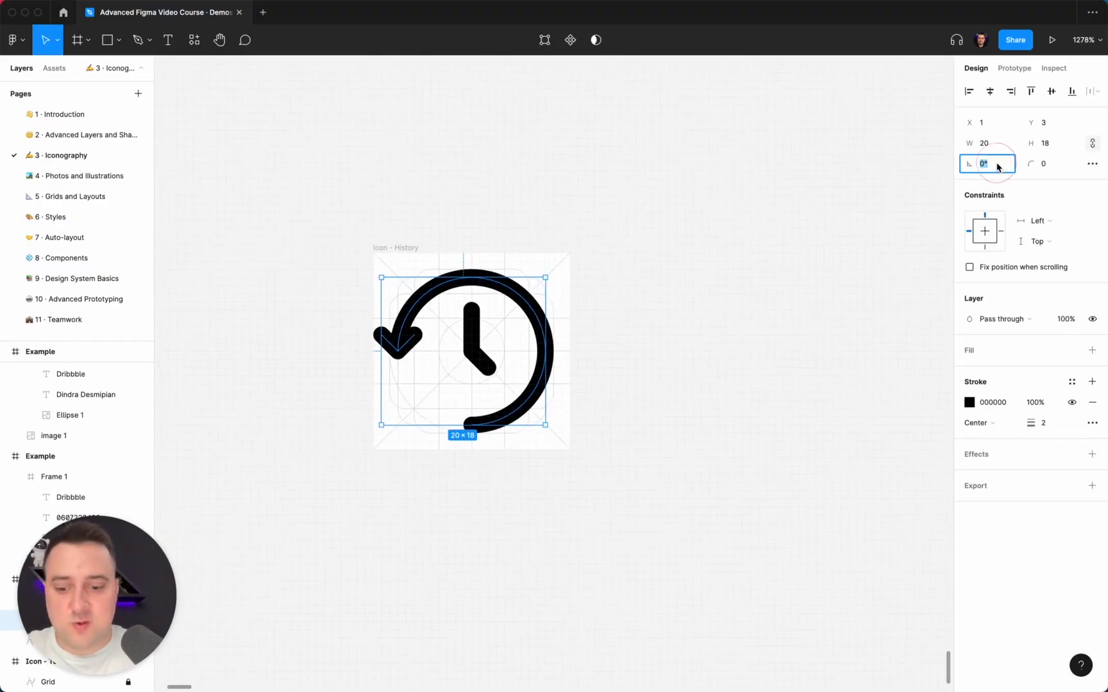
type("45")
key("Return")
key("super+z")
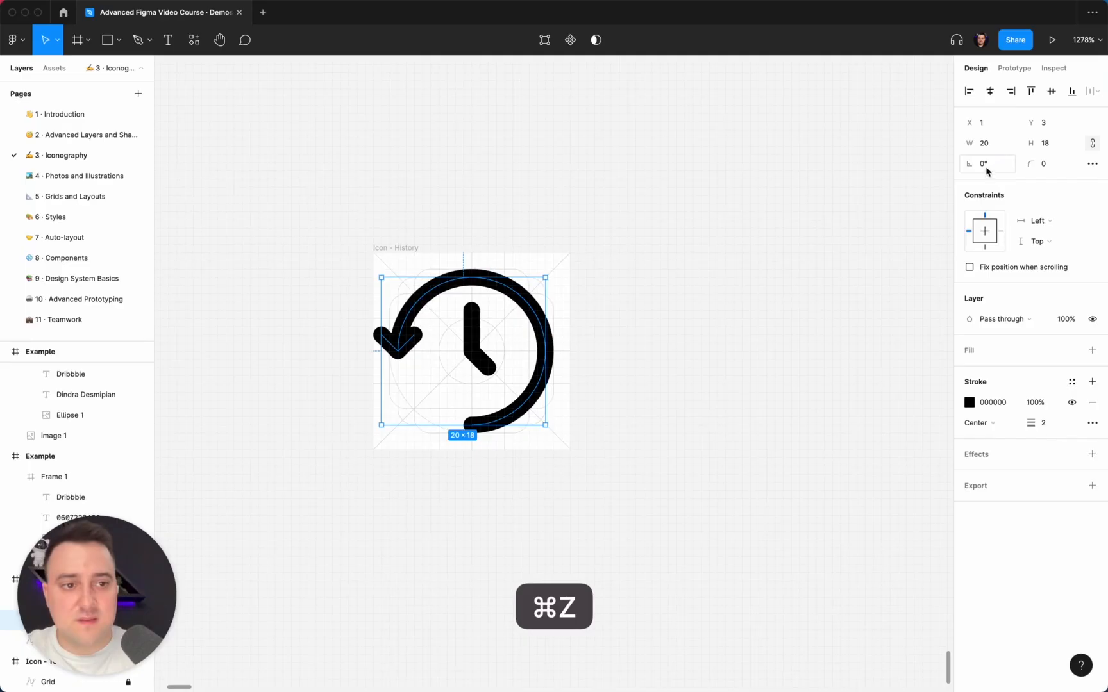
- Try rotating the arc with its arrowhead to -15°, then to -30°
left_click(987, 164)
type("-15")
key("Return")
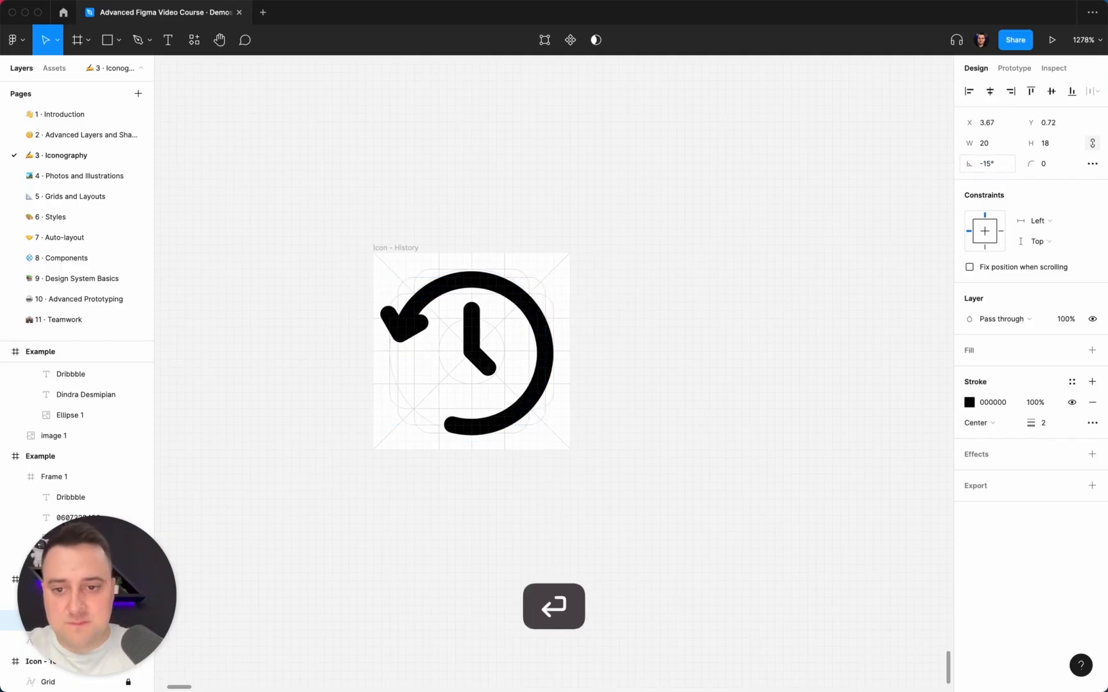
left_click(986, 165)
key("BackSpace")
type("-3")
key("Return")
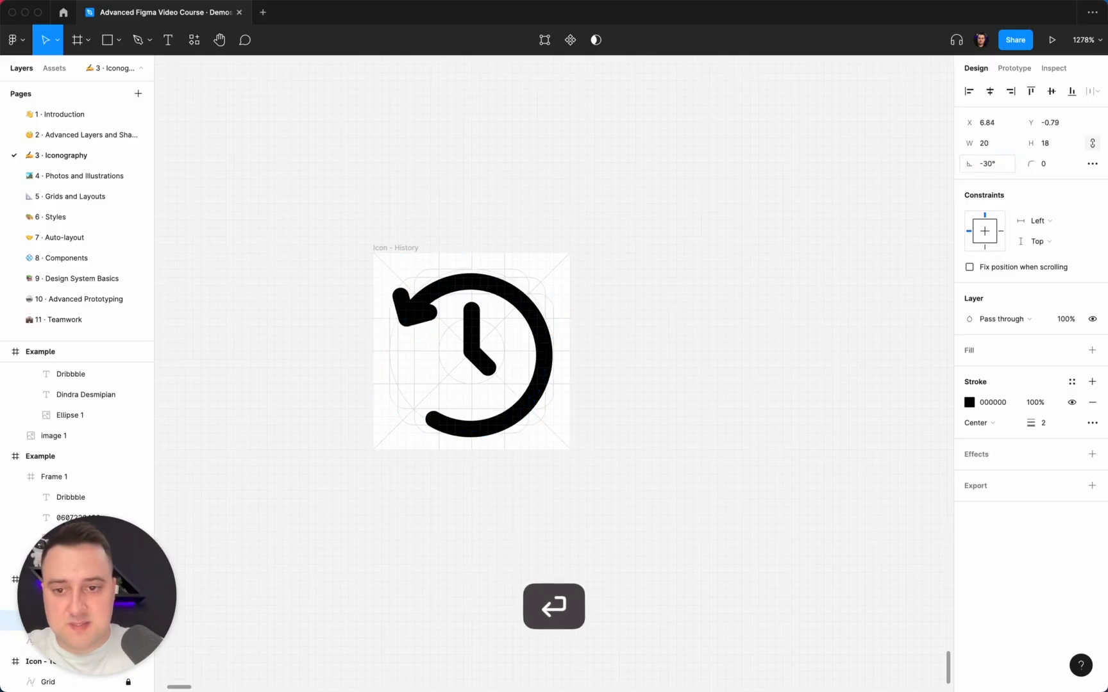
- Examine how the rotated arc lines up with the circular keyline, and hide the layout grids
left_click(795, 211)
scroll(797, 217, "up", 5)
scroll(797, 217, "left", 5)
scroll(797, 217, "down", 2)
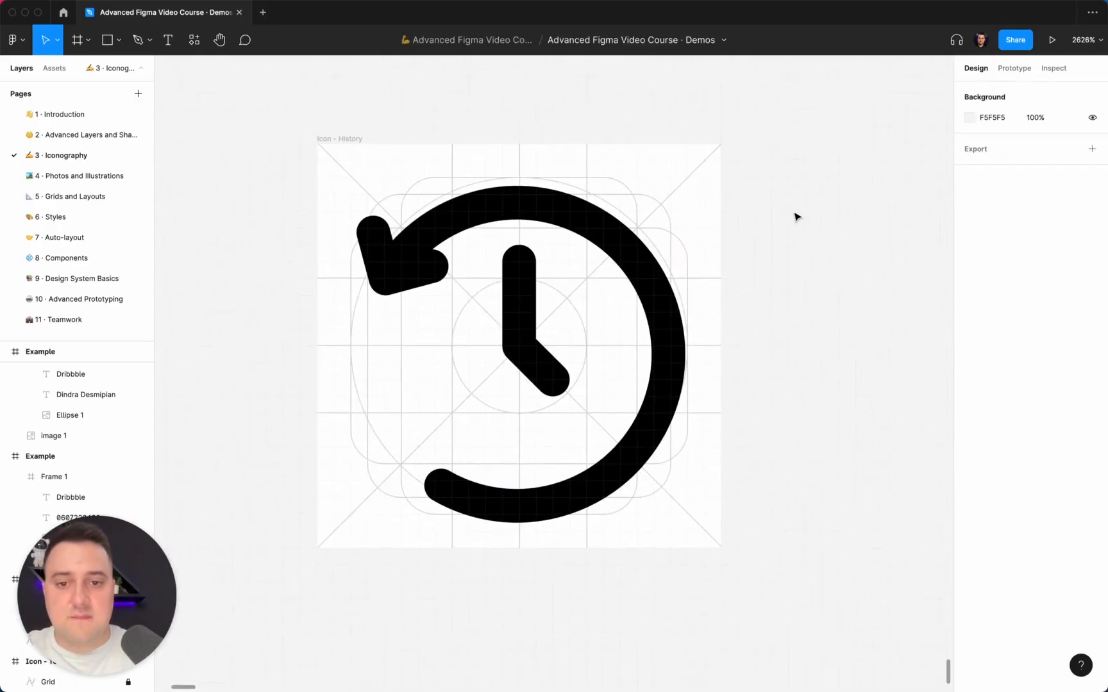
left_click(654, 212)
left_click(627, 212)
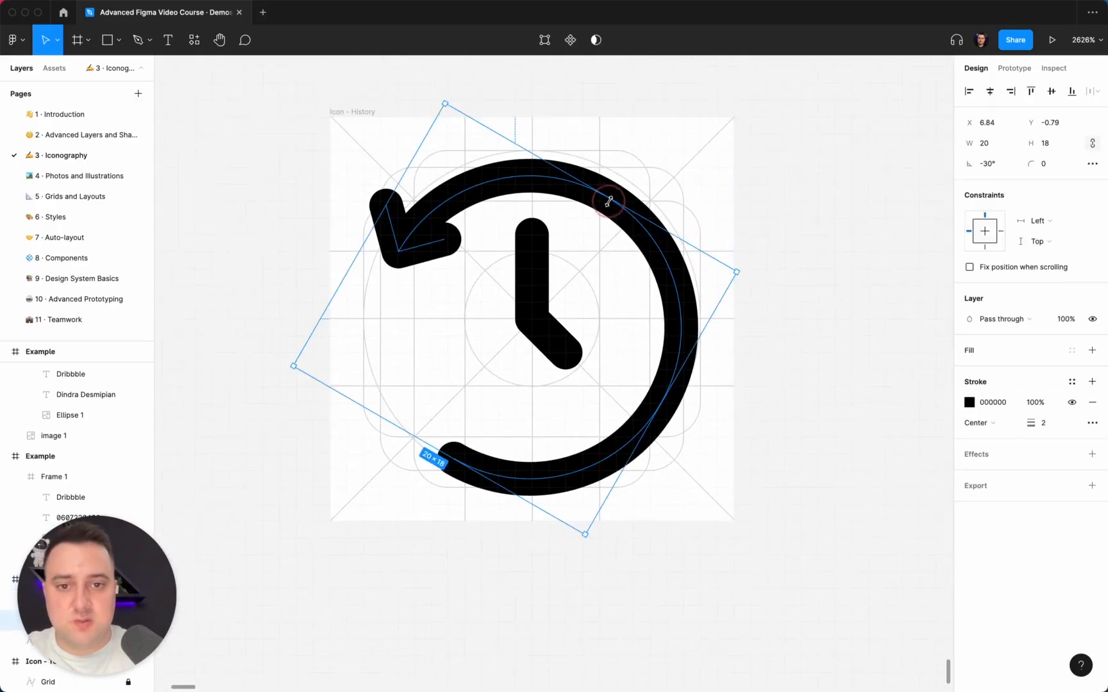
key("alt")
scroll(730, 186, "up", 8)
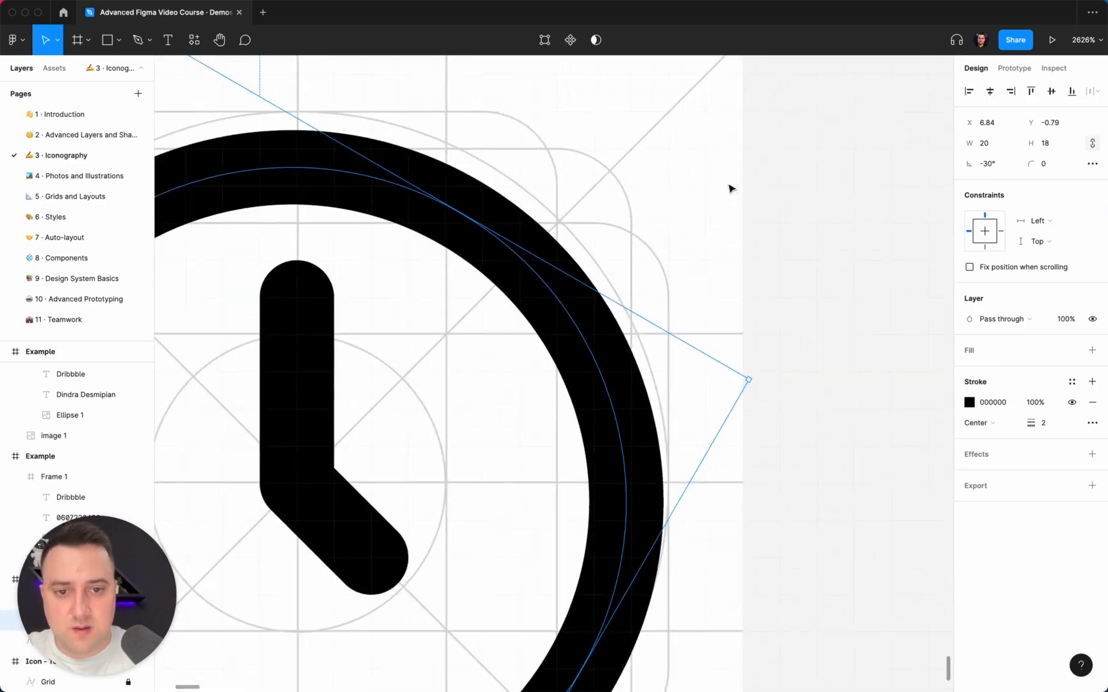
scroll(729, 188, "down", 3)
scroll(730, 188, "down", 5)
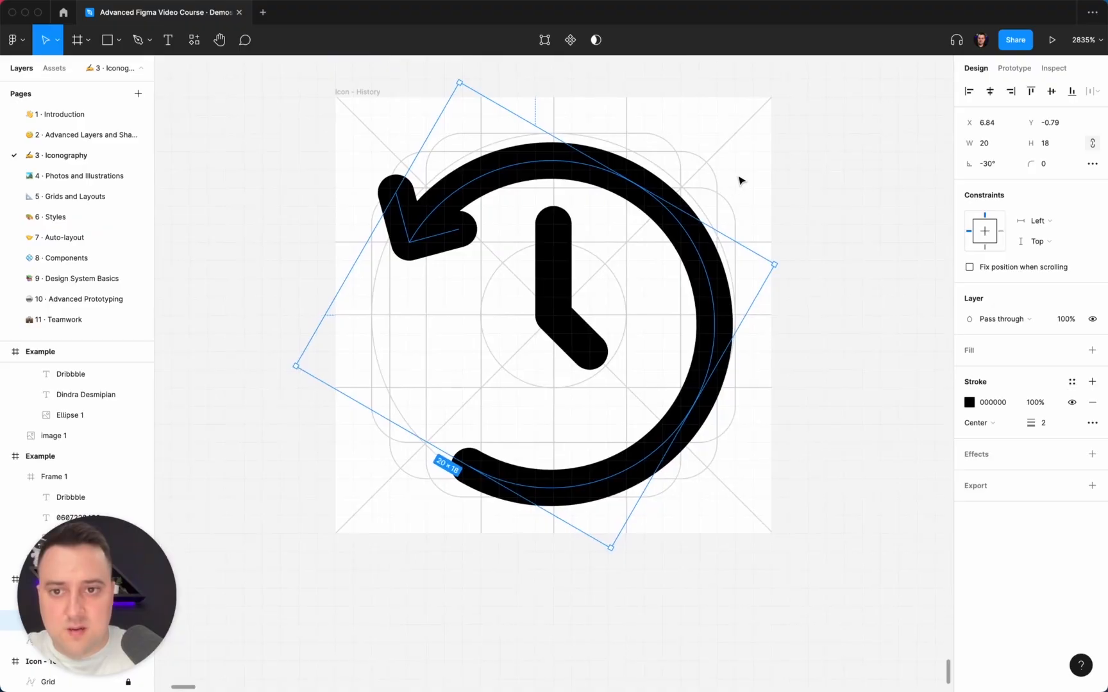
key("ctrl+g")
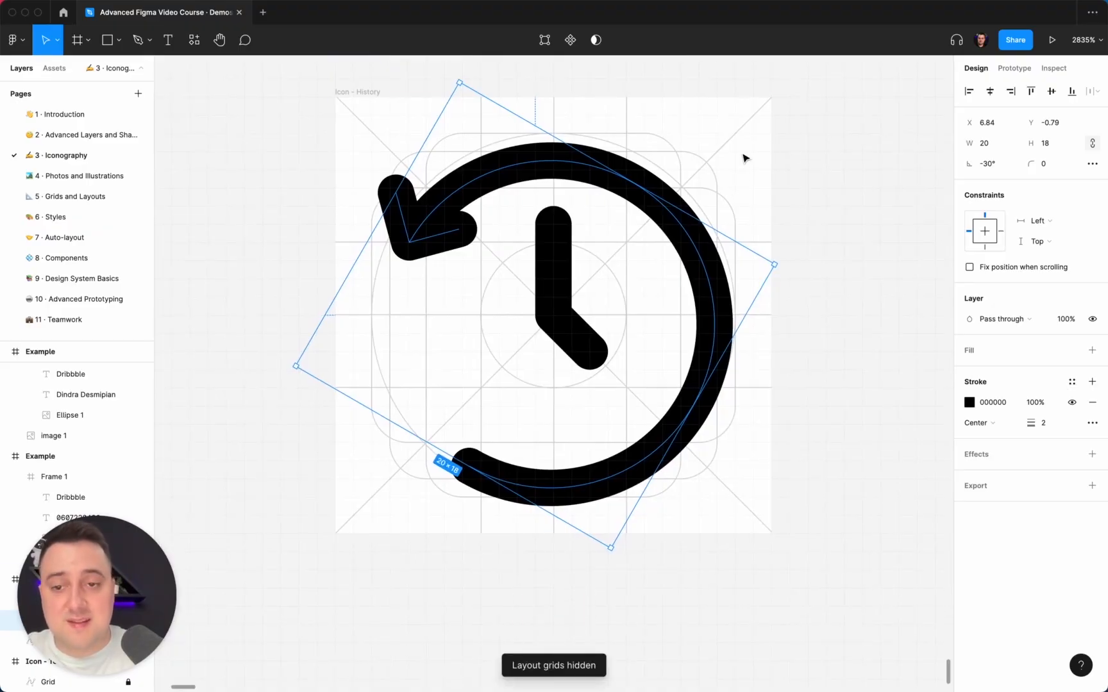
- Undo the rotations of the arc with its arrowhead
key("super+z")
key("super+z")
key("super+z")
key("super+z")
key("super+z")
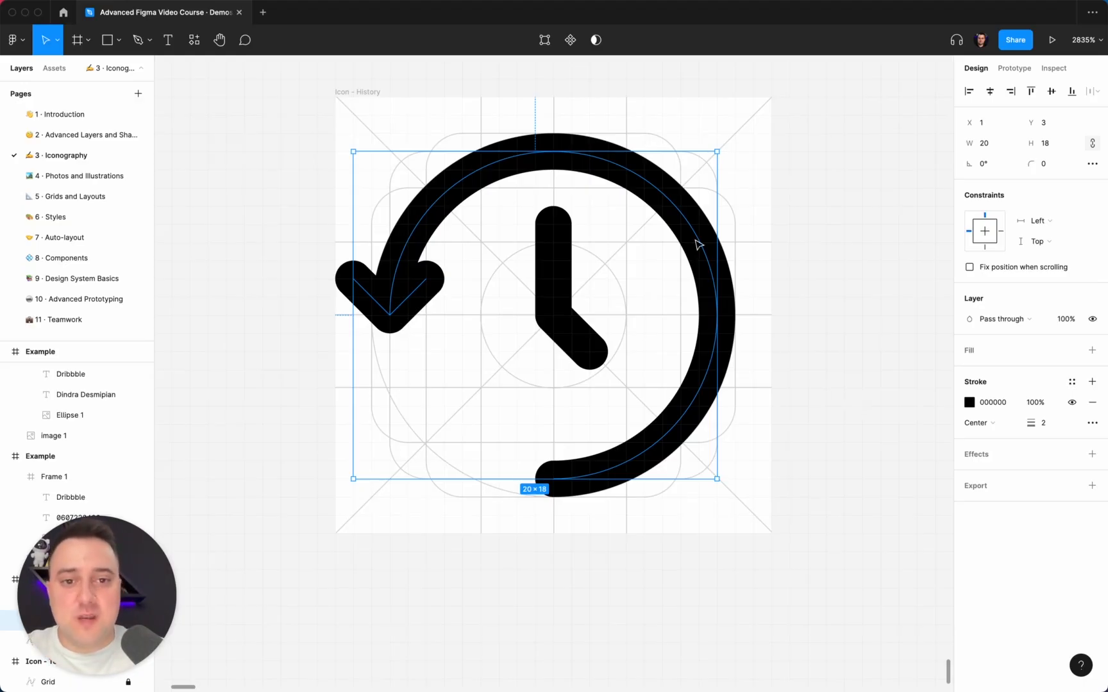
- Delete both arrowhead tip points from the arc's vector path and leave vector editing
key("Return")
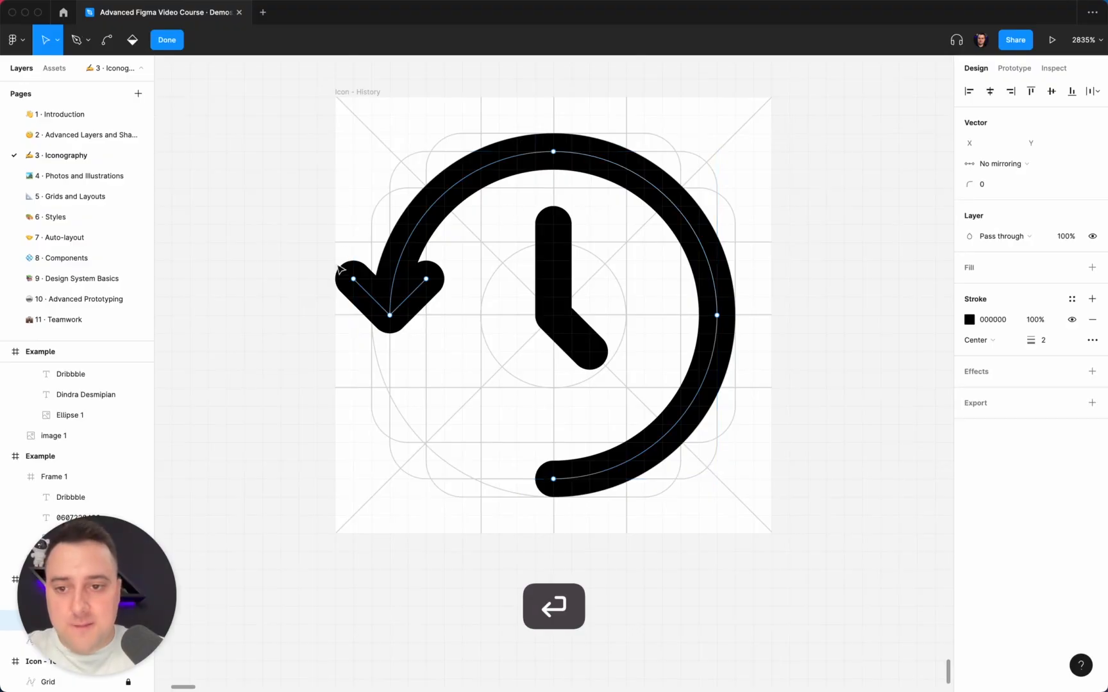
left_click(353, 279)
key("Delete")
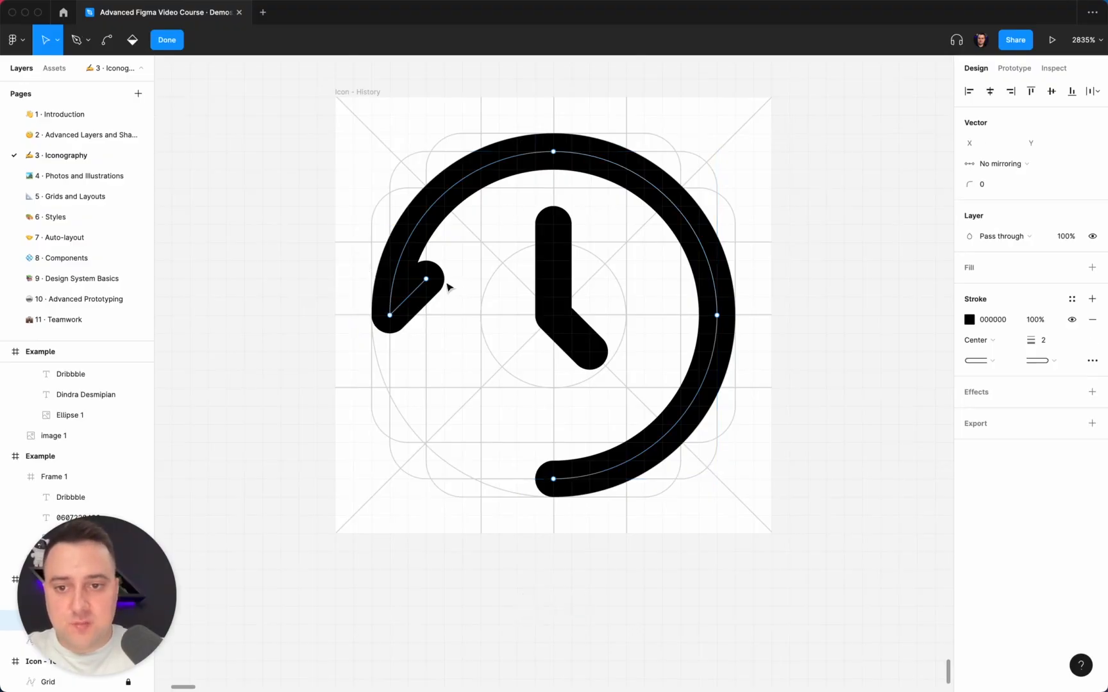
left_click(426, 278)
key("Delete")
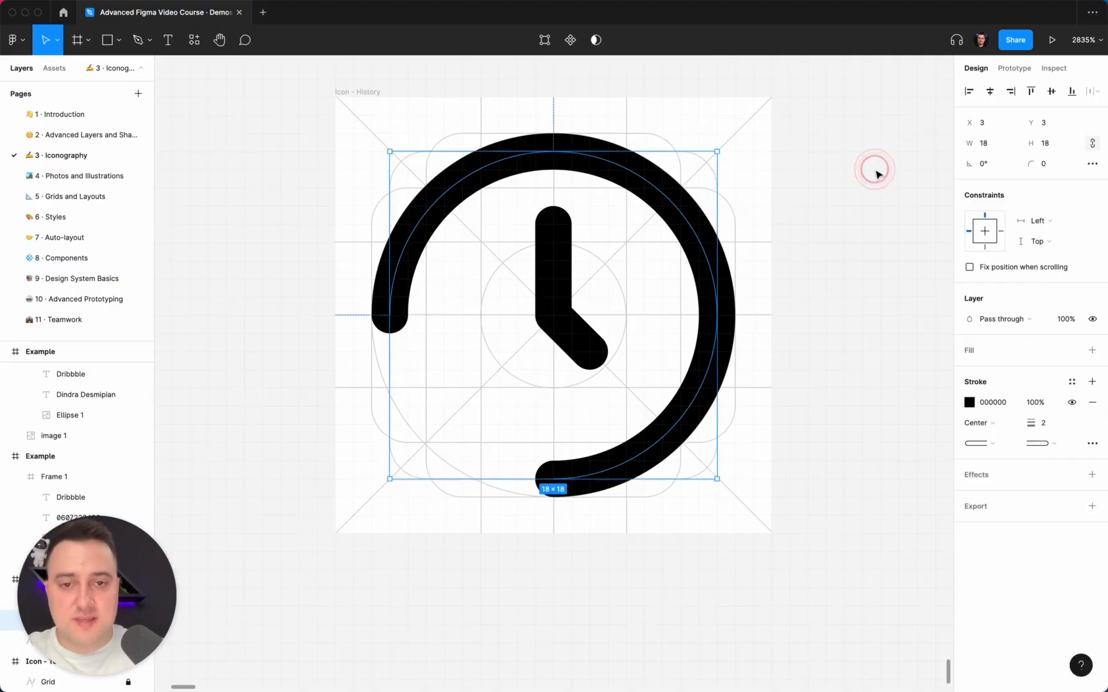
key("Escape")
- Set the plain arc's rotation to -30°
left_click(984, 163)
key("BackSpace")
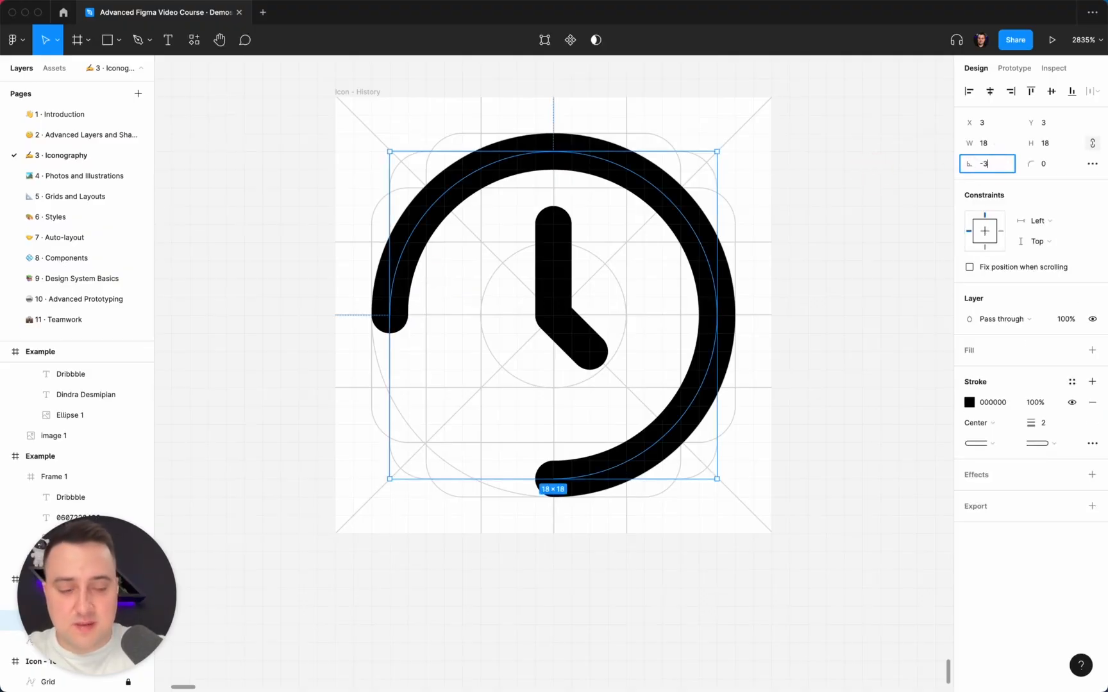
type("-30")
key("Return")
left_click(827, 212)
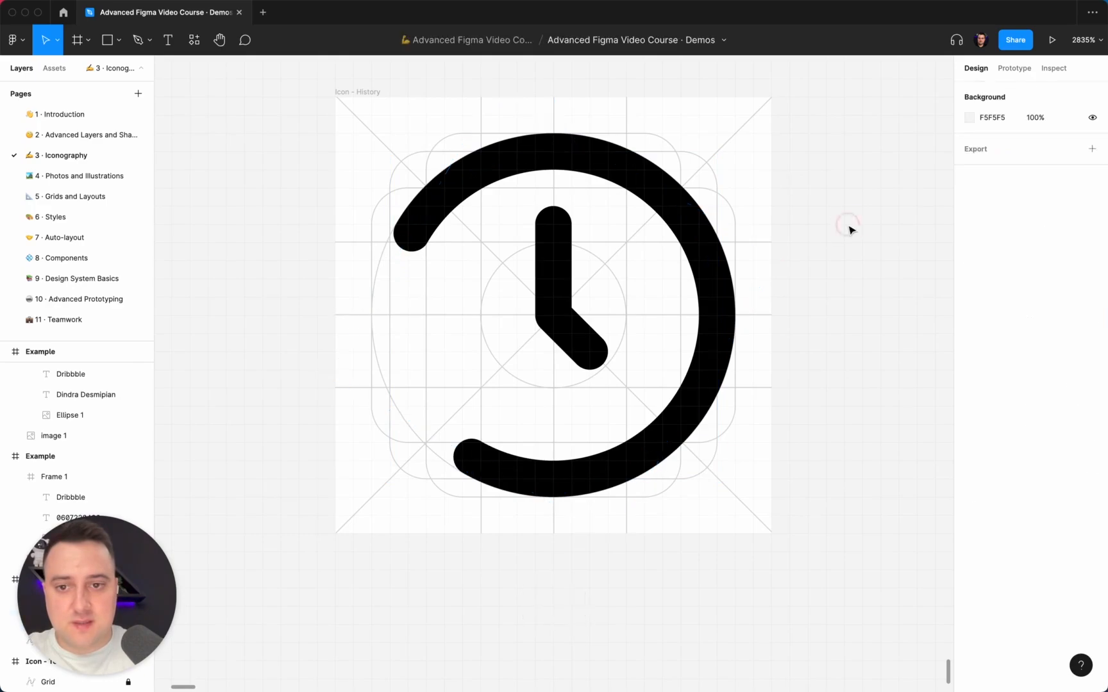
- Draw an arrowhead at the arc's upper-left end with the Pen tool, one segment about 3 px straight up and one about 3 px right
left_click(430, 223, "super")
key("Return")
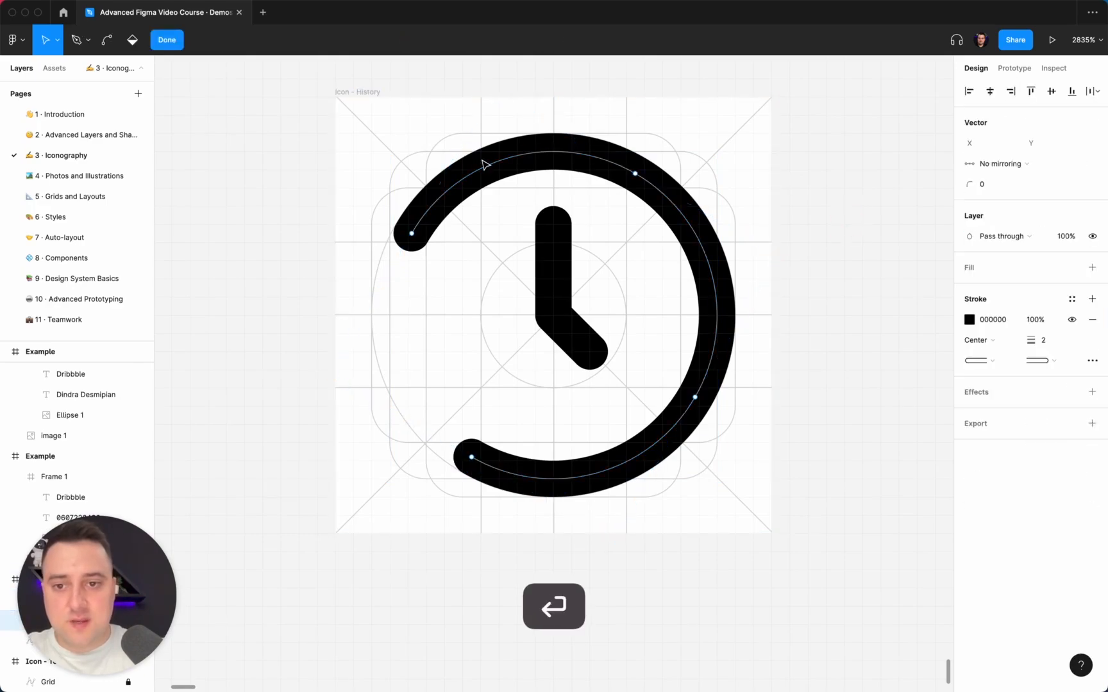
key("p")
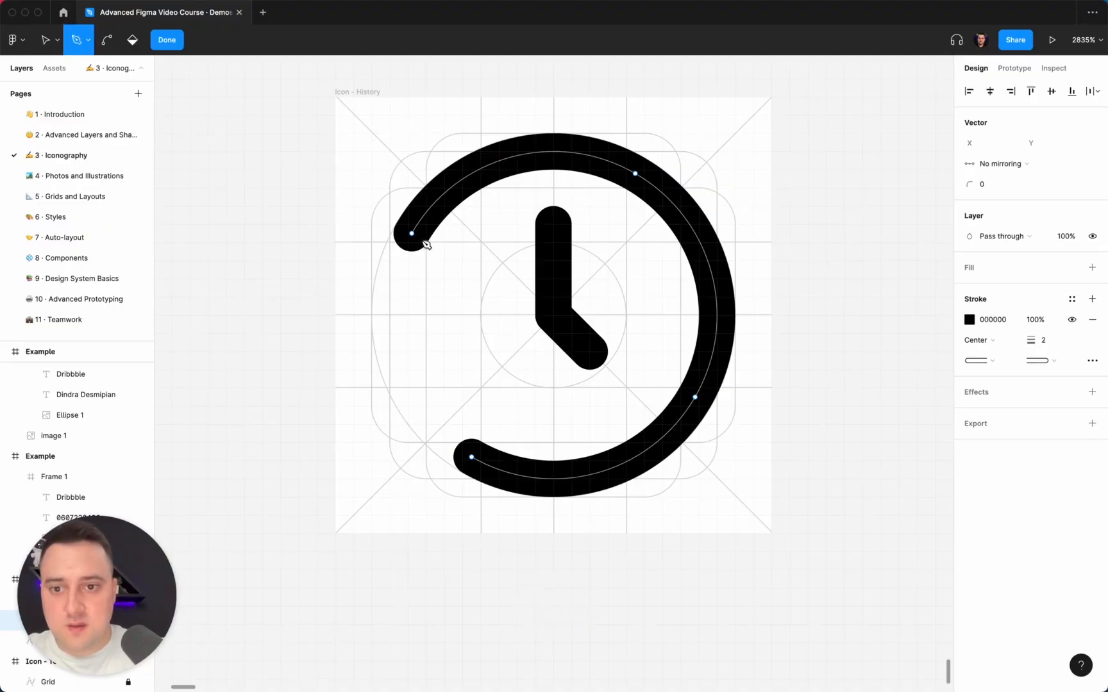
left_click(413, 235)
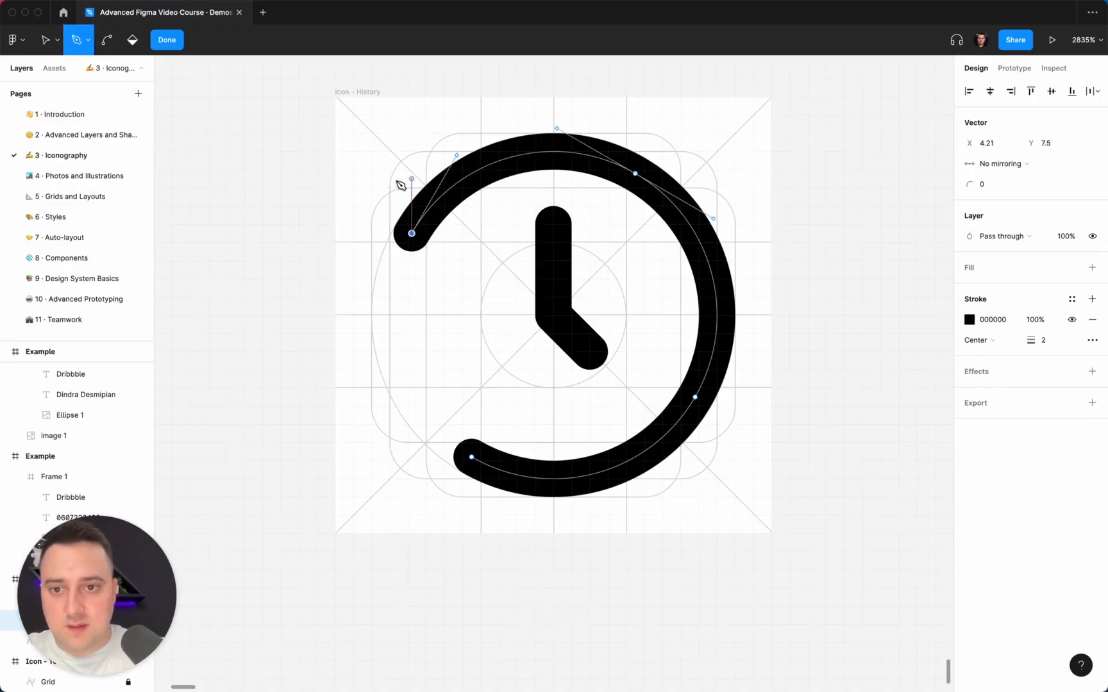
left_click(412, 173)
left_click_drag(412, 233, 468, 238)
left_click(470, 241)
key("Return")
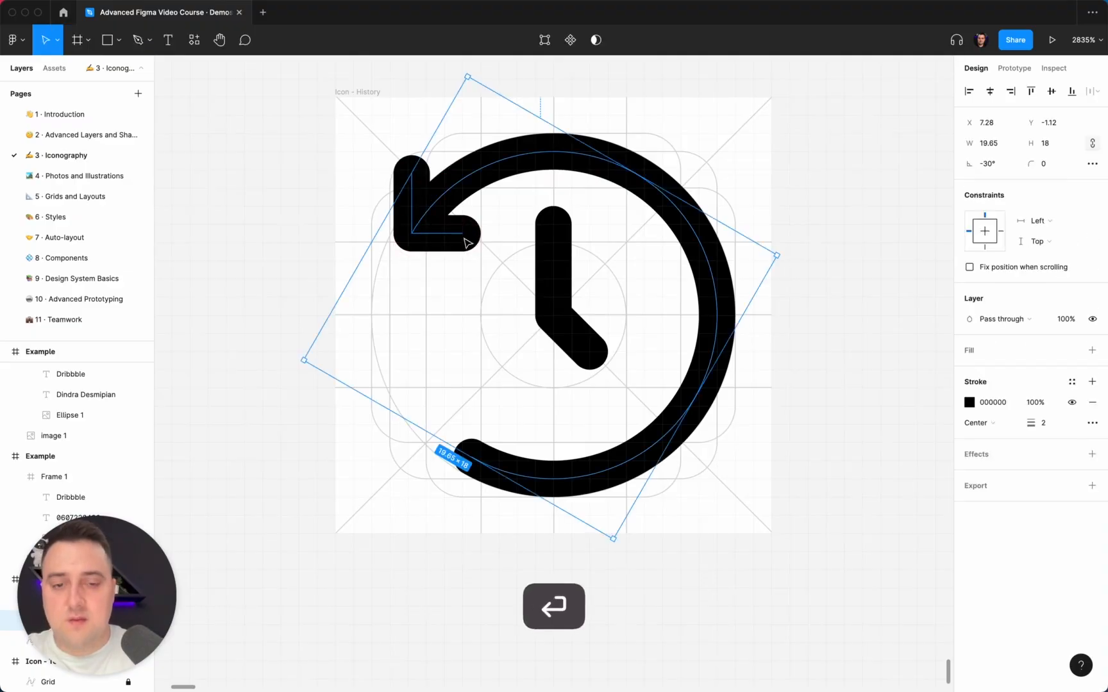
left_click(791, 165)
- Delete the locked Grid layer from the Icon - History frame
scroll(792, 169, "down", 5)
scroll(794, 170, "right", 2)
scroll(794, 169, "up", 1)
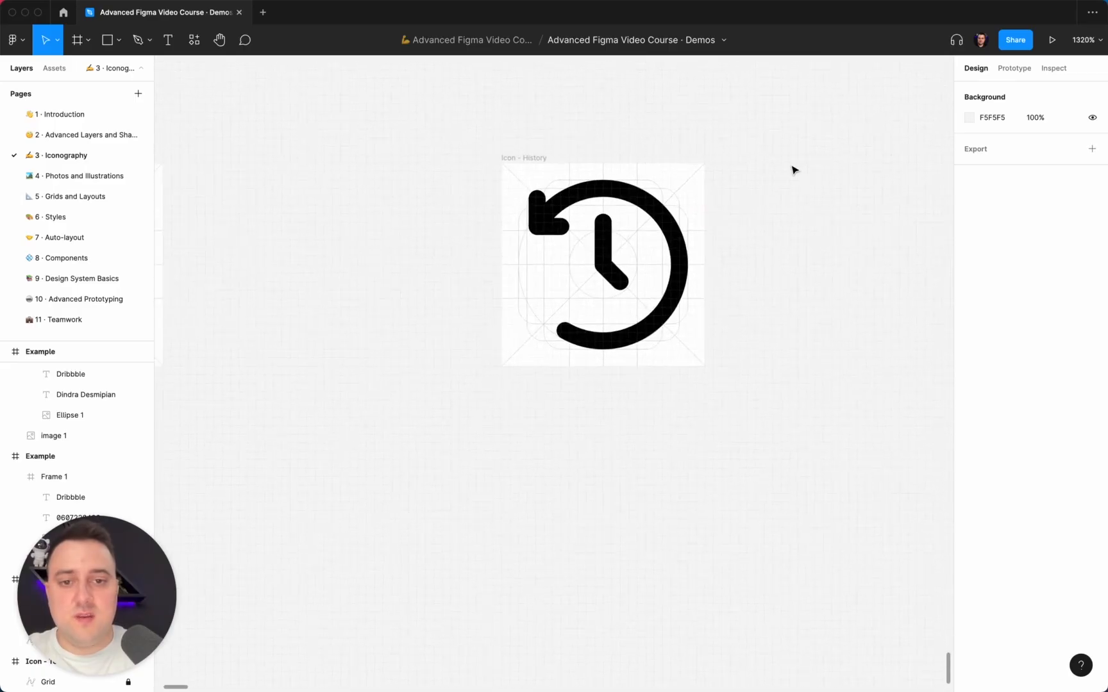
scroll(794, 170, "right", 2)
scroll(792, 169, "down", 2)
left_click(513, 152)
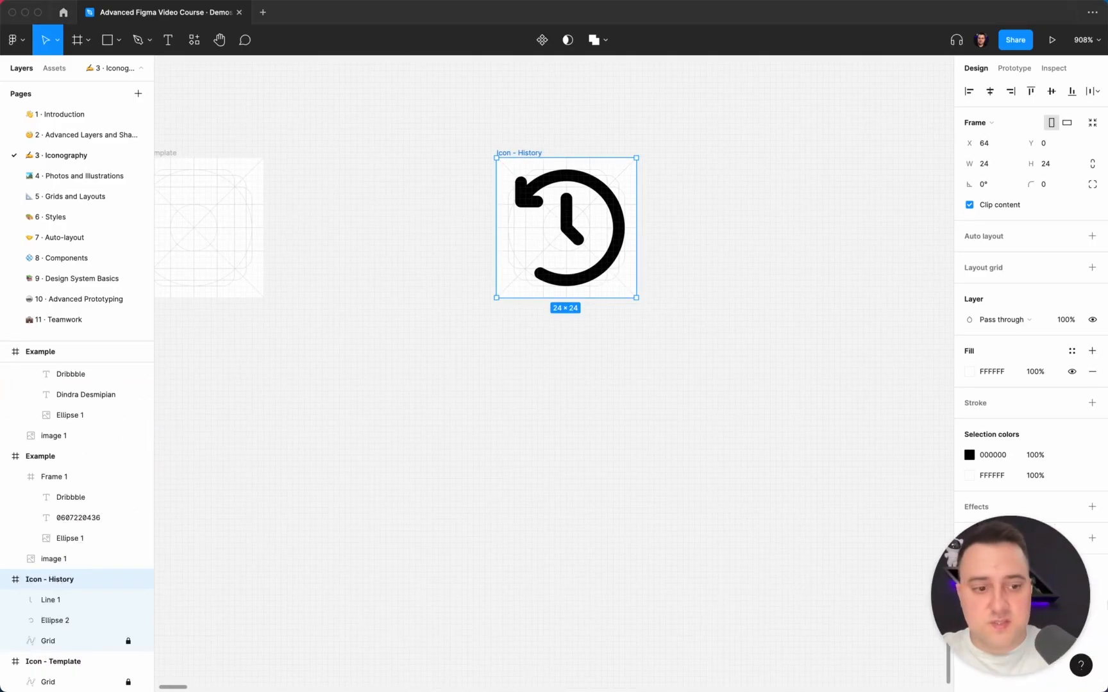
left_click(49, 641)
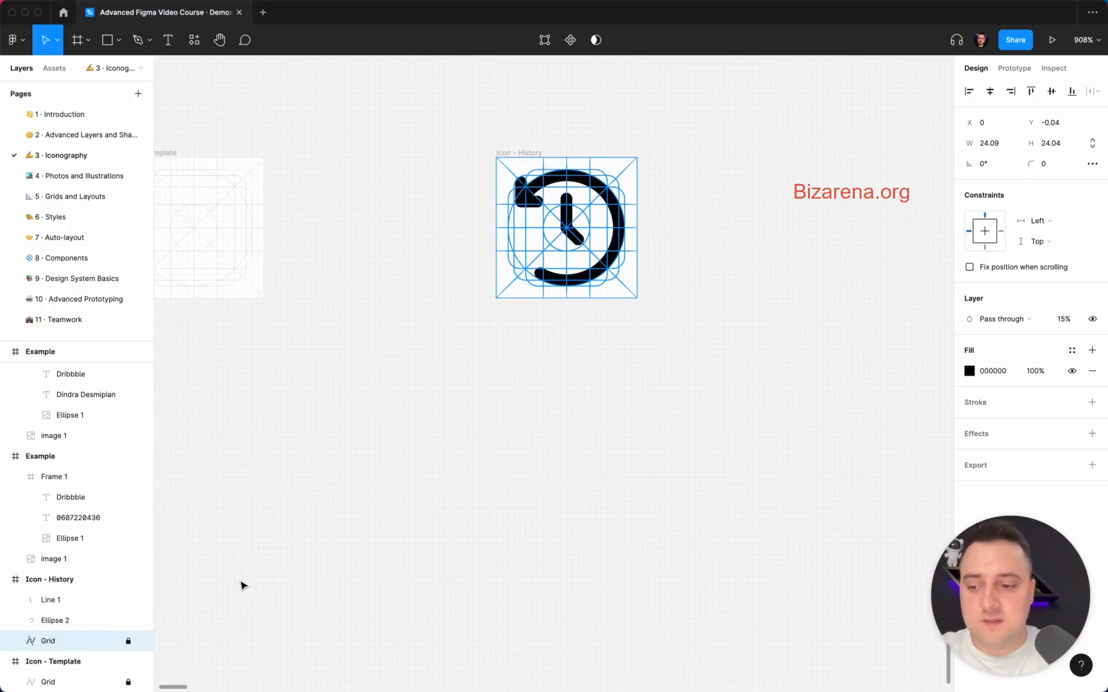
key("Delete")
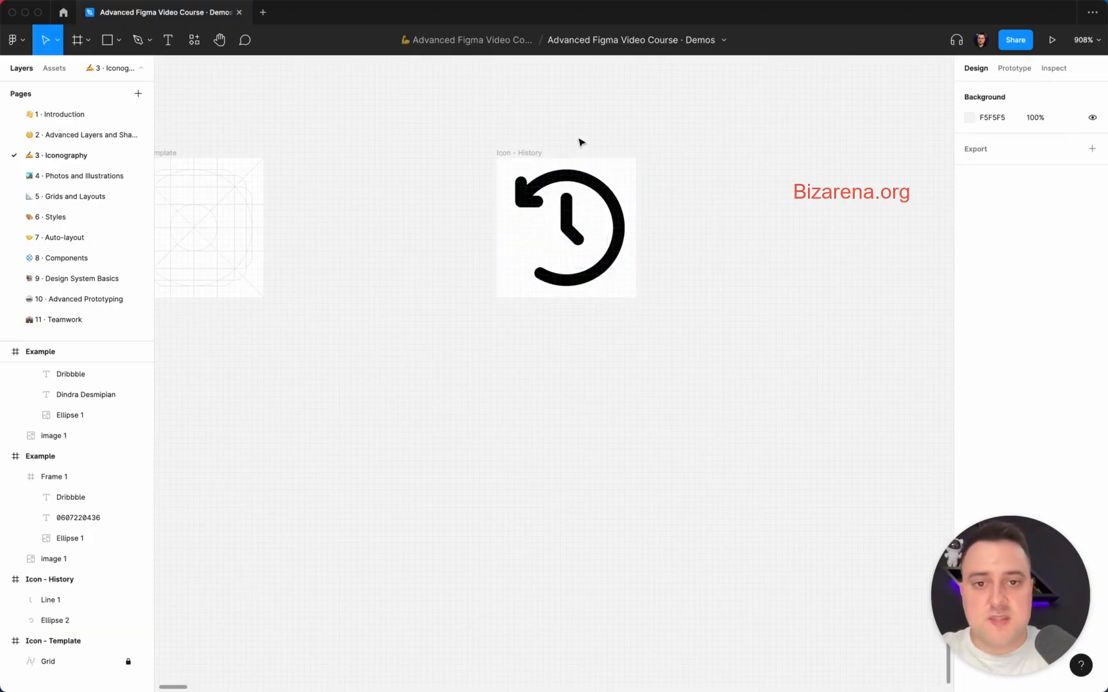
- Remove the white fill from the Icon - History frame
left_click(525, 152)
scroll(526, 153, "up", 4)
scroll(525, 154, "right", 3)
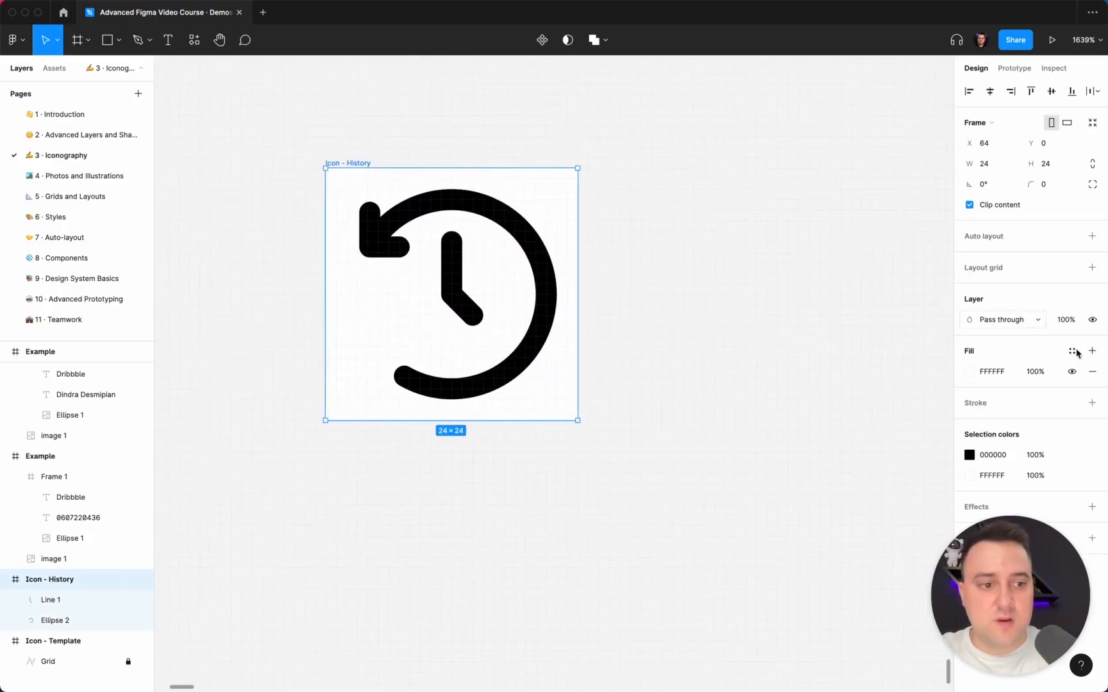
left_click(1092, 371)
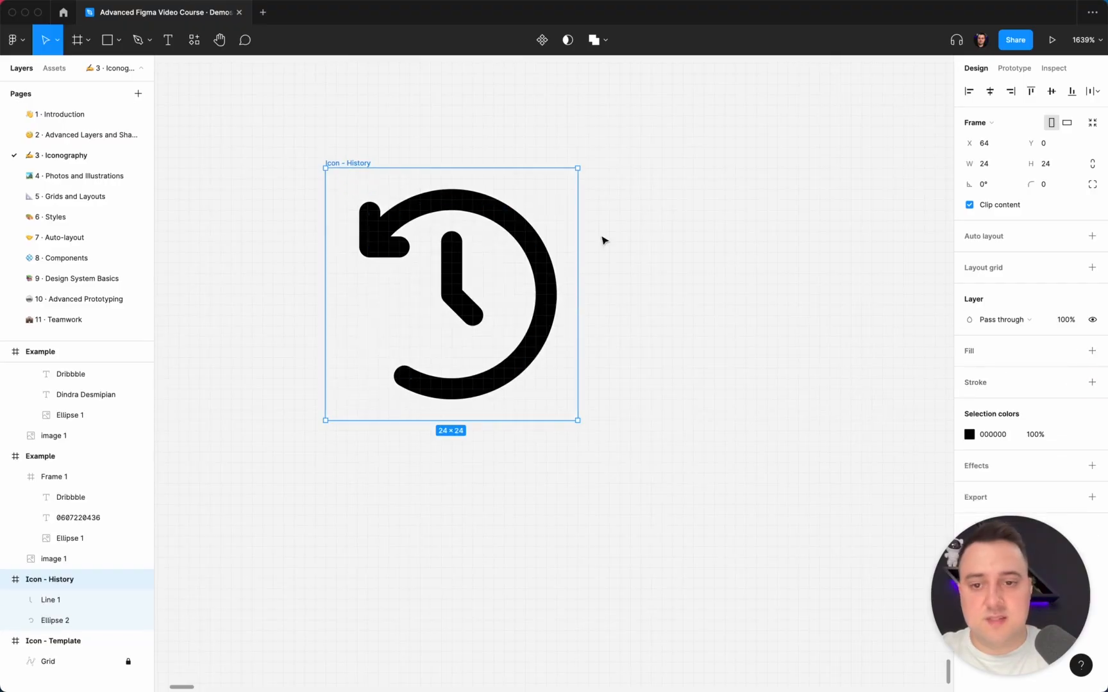
left_click(703, 269)
- Flatten the clock hand and the arrow arc of the History icon into one vector
scroll(703, 272, "down", 5)
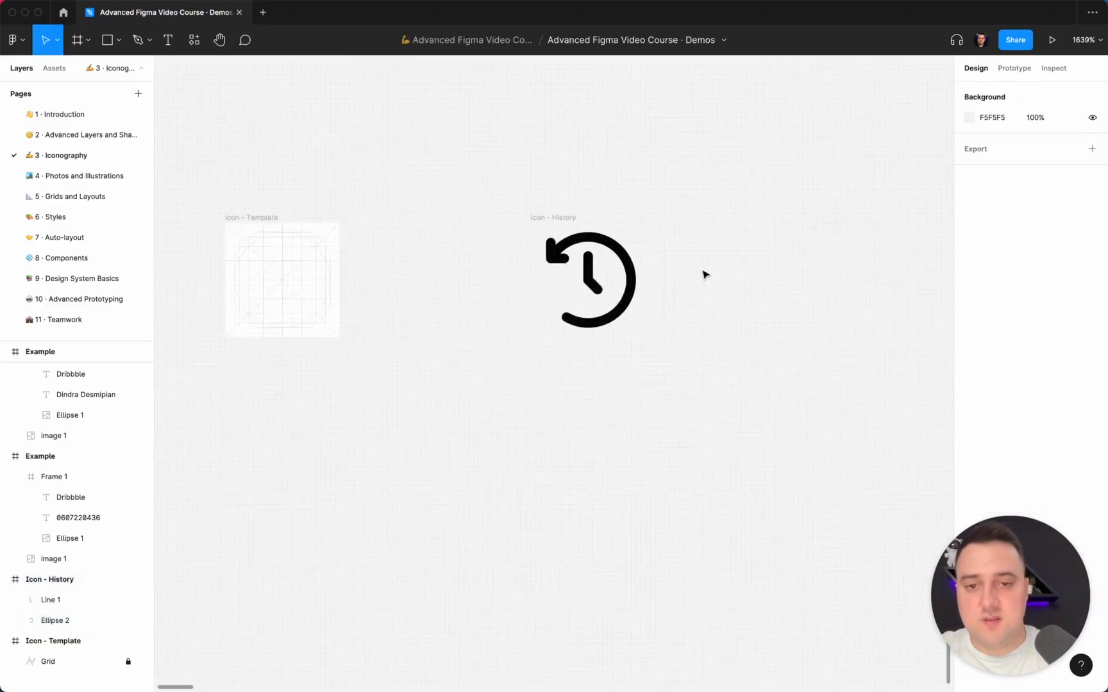
left_click(596, 243)
left_click(597, 245)
left_click(591, 267, "shift")
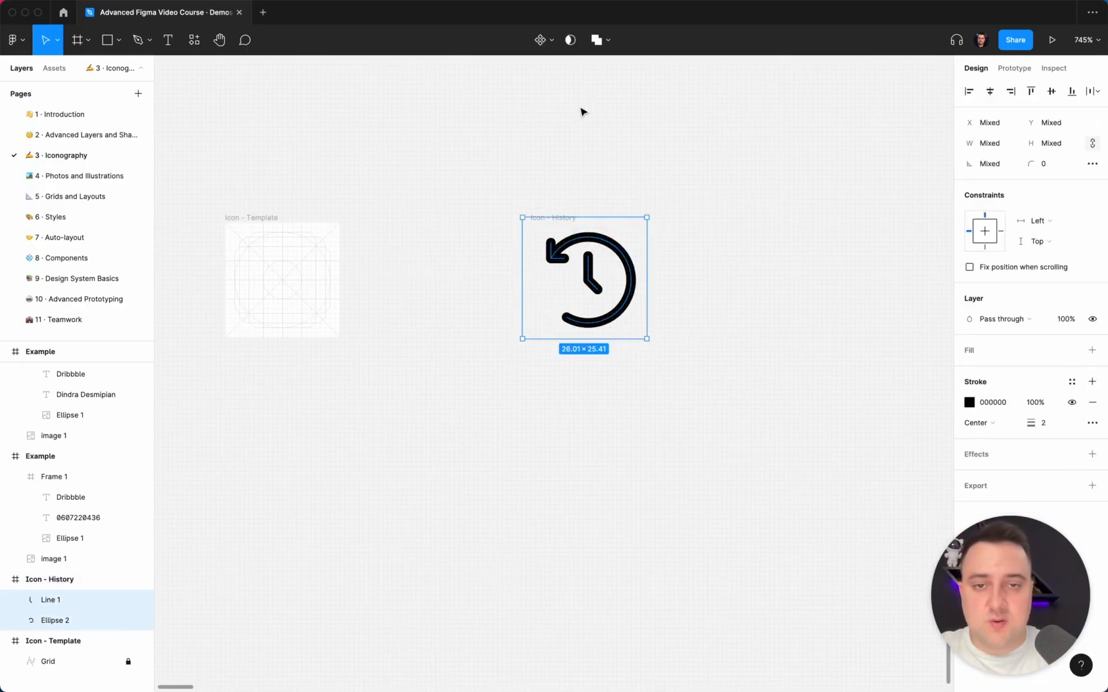
left_click(609, 41)
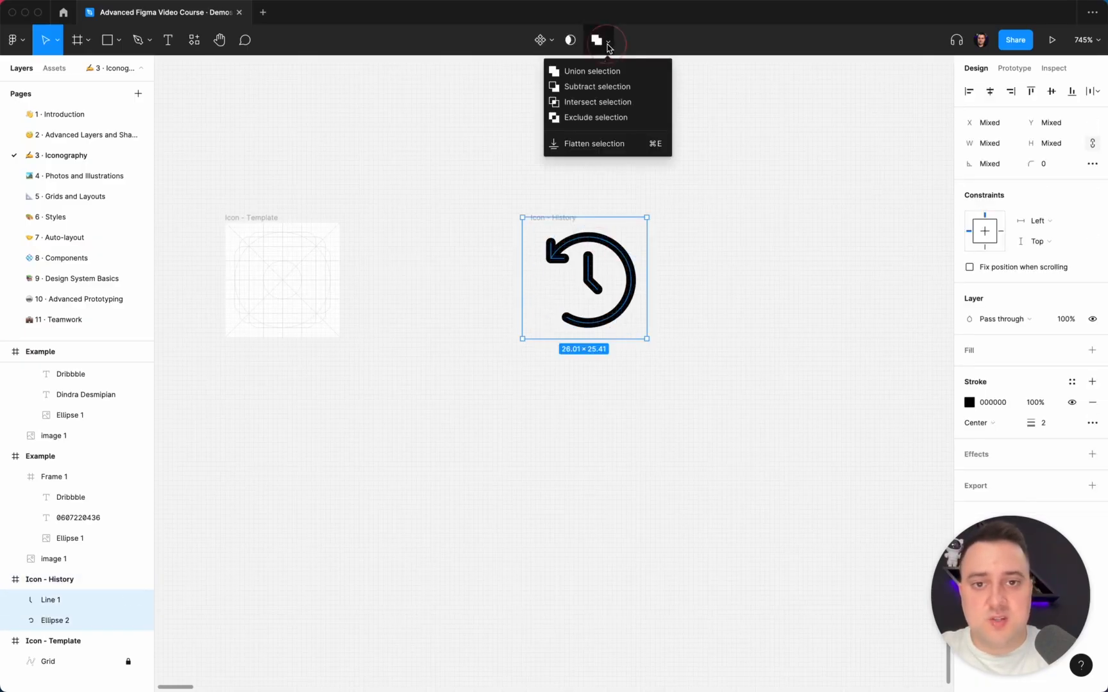
left_click(596, 143)
left_click(670, 188)
left_click(559, 218)
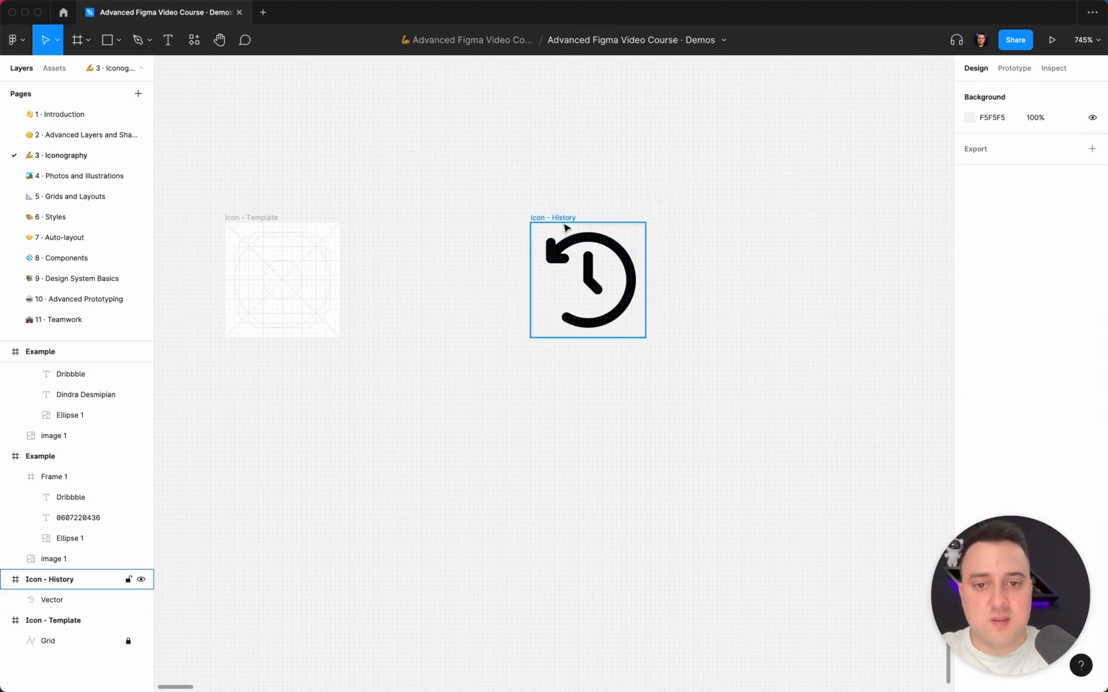
left_click(733, 235)
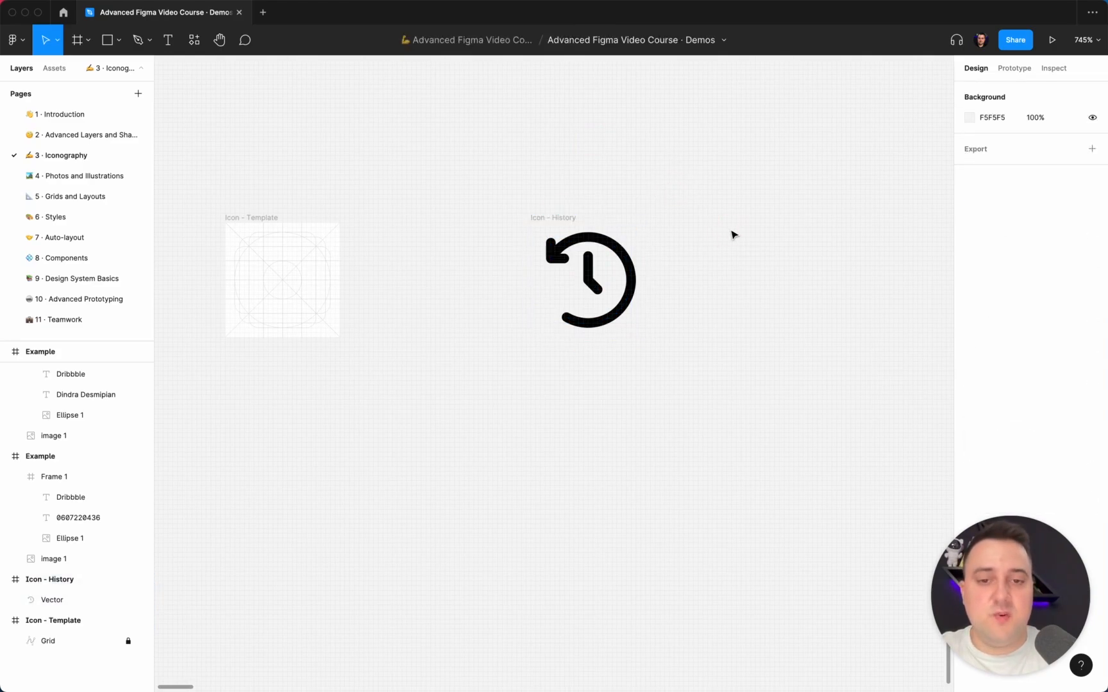
- Duplicate the Icon - Template frame for another icon
scroll(734, 235, "left", 2)
left_click(287, 213)
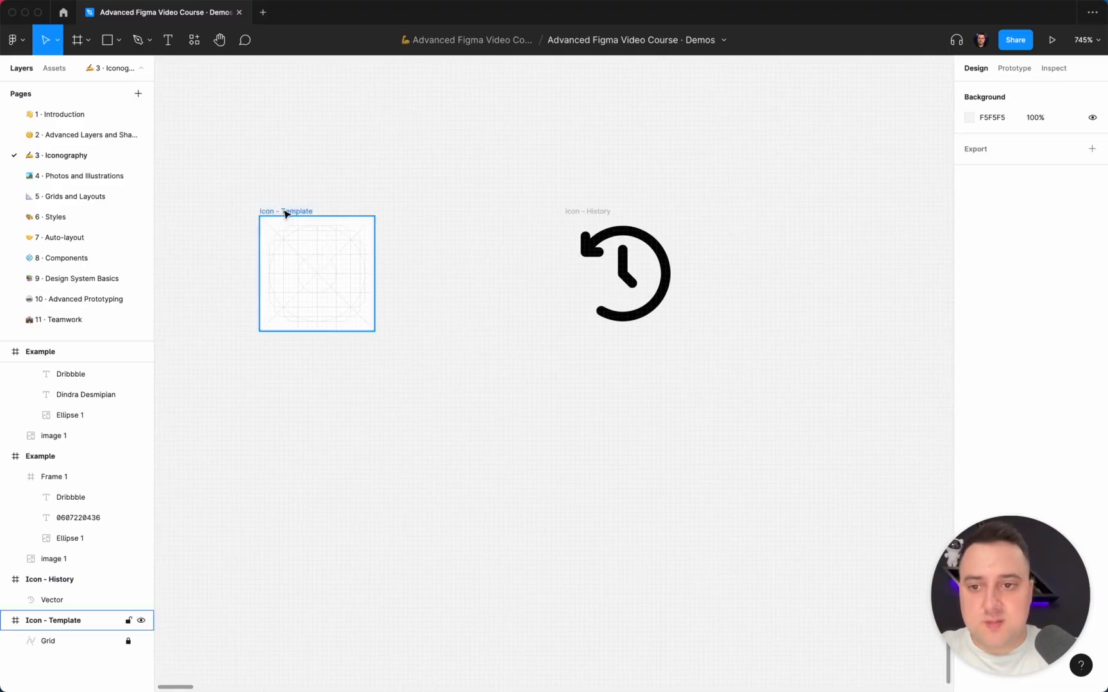
key("super+d")
scroll(286, 215, "right", 3)
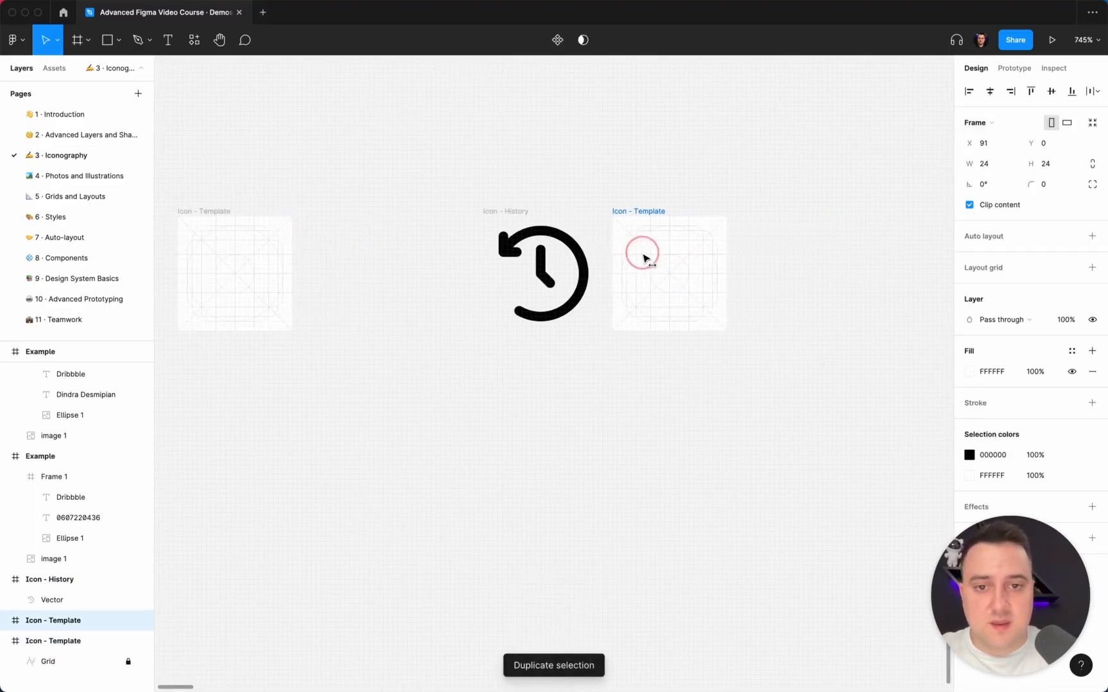